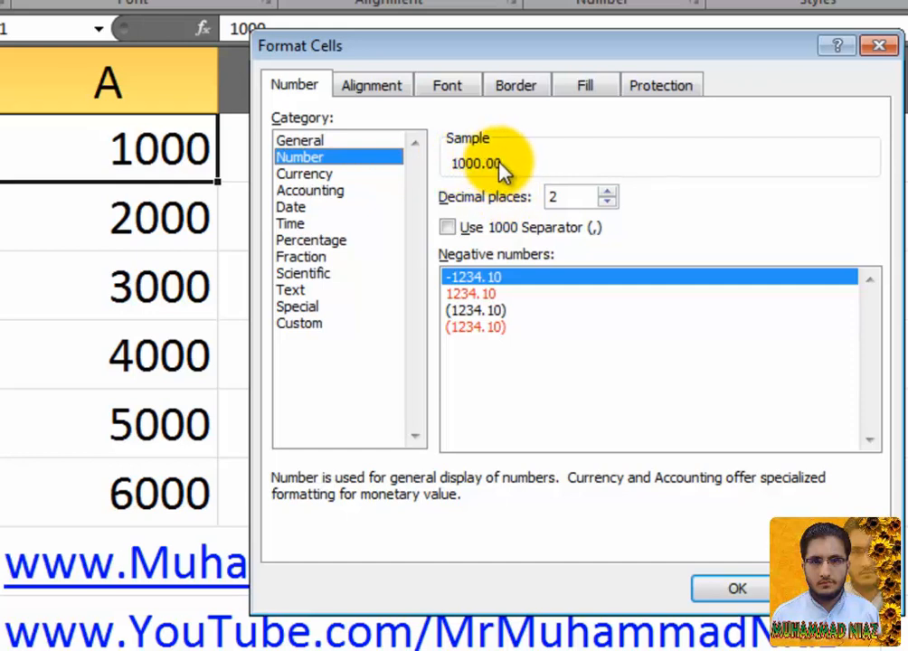
Step: Set 2 decimal places and turn on the 1000 separator for A1
click(607, 202)
click(610, 203)
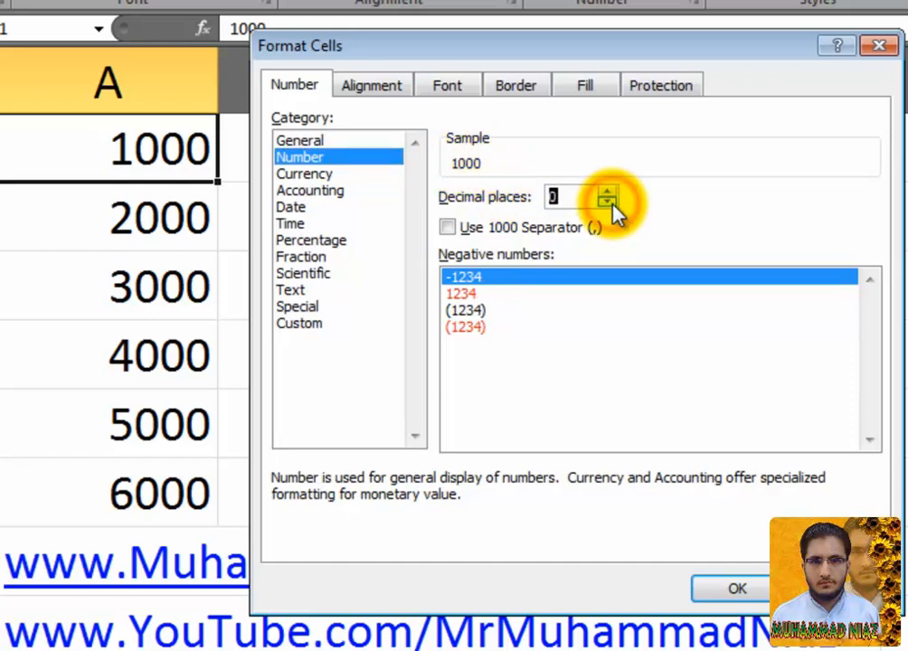
click(606, 193)
click(608, 193)
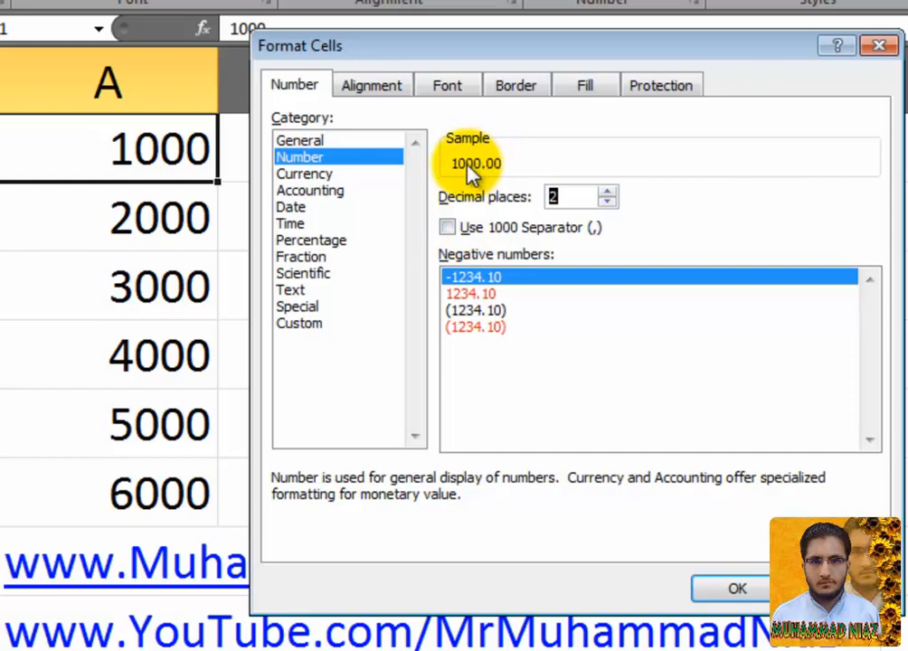
click(449, 228)
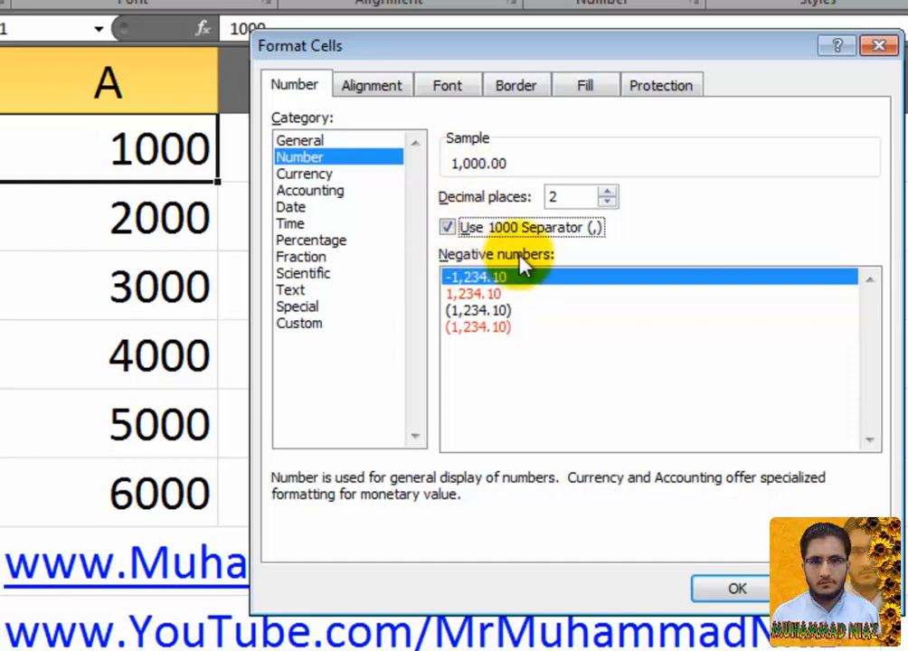
Step: Compare the minus-sign, red, and bracketed negative-number styles
click(535, 294)
click(536, 310)
click(535, 327)
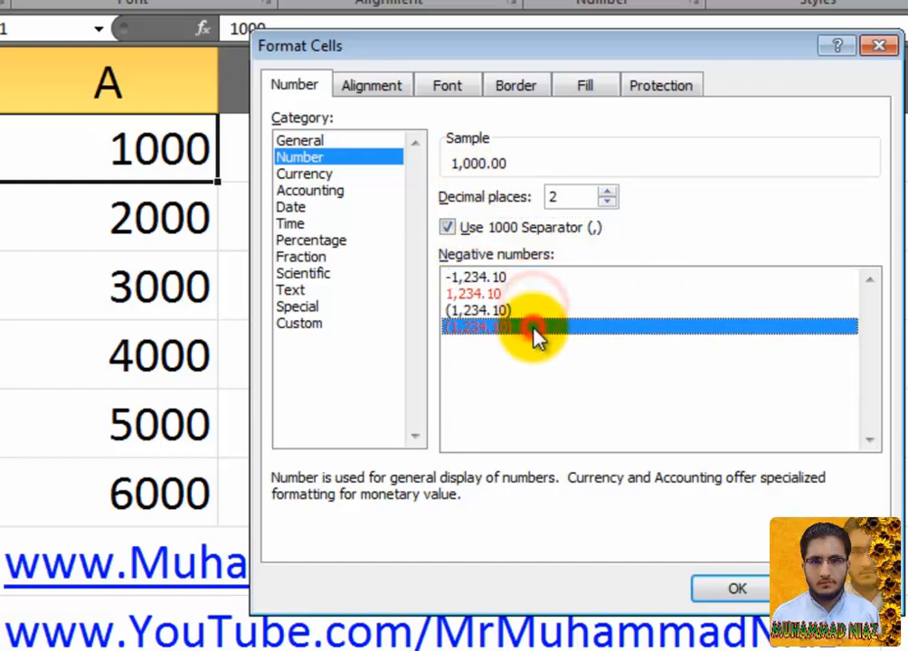
click(541, 312)
click(546, 294)
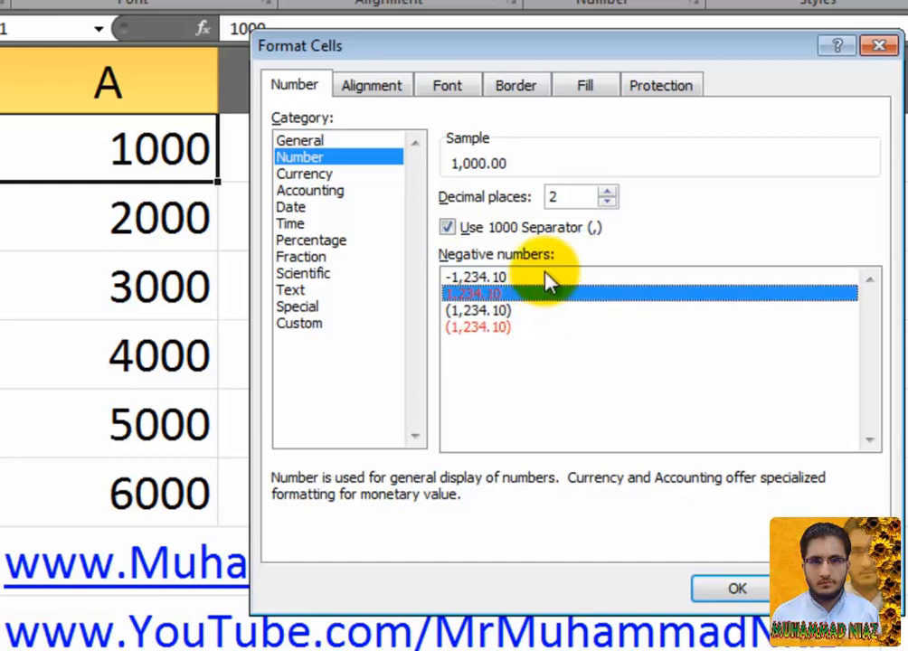
click(546, 278)
click(521, 295)
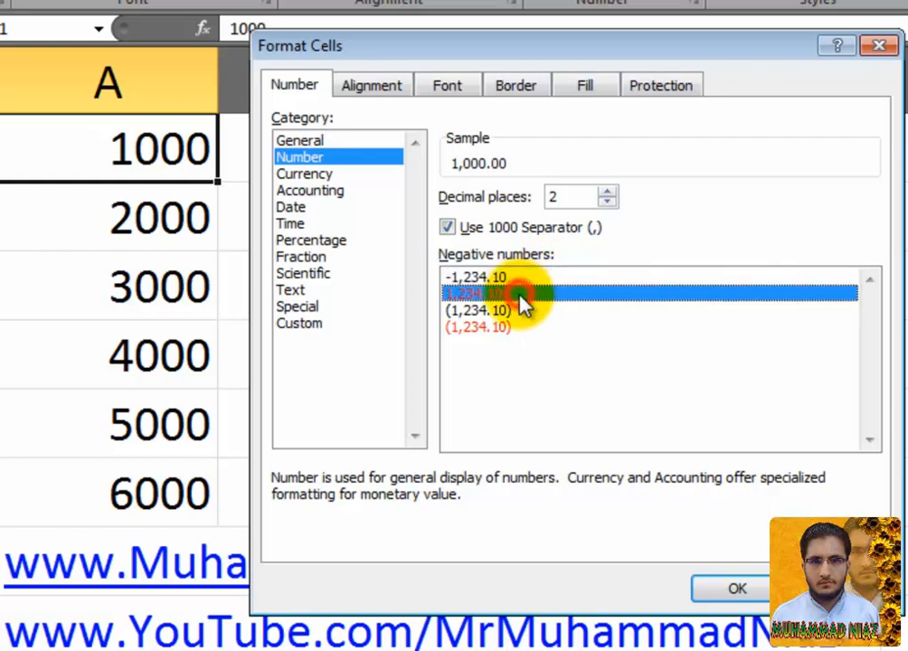
click(497, 312)
click(492, 327)
click(493, 311)
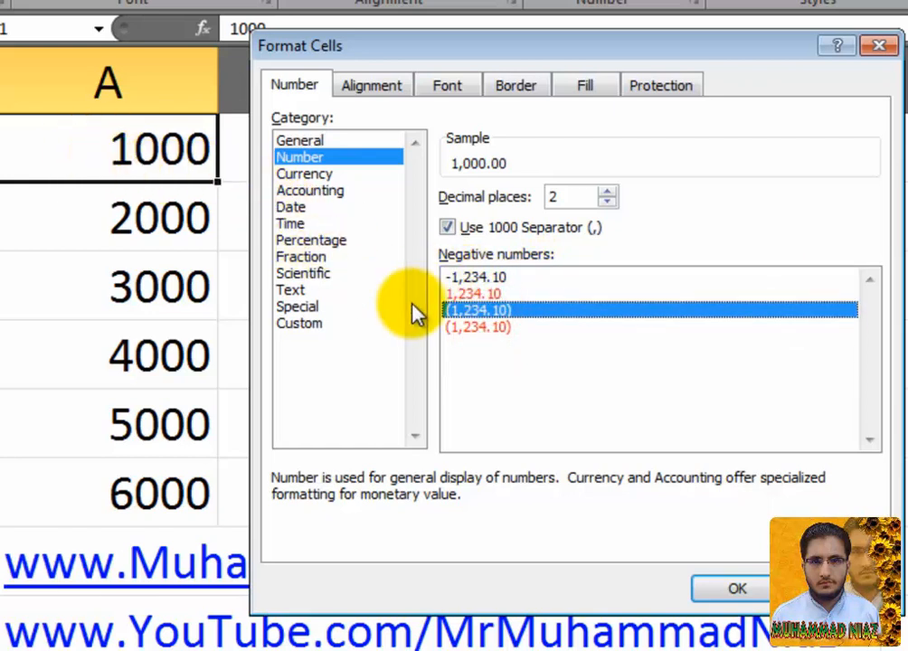
Step: Settle on red negative numbers and apply the format, showing 1,000.00
click(452, 278)
click(465, 294)
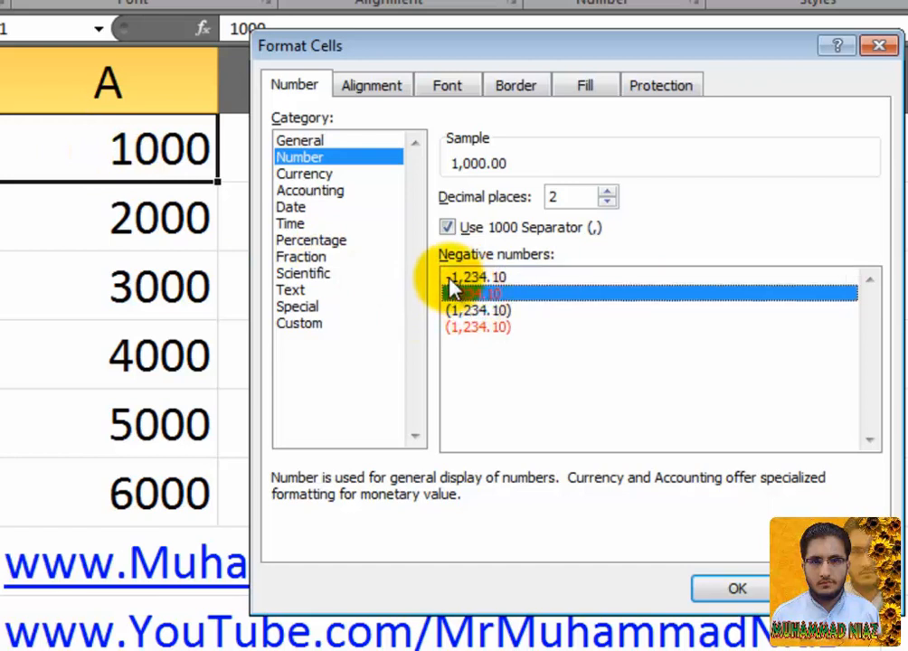
click(451, 279)
click(455, 294)
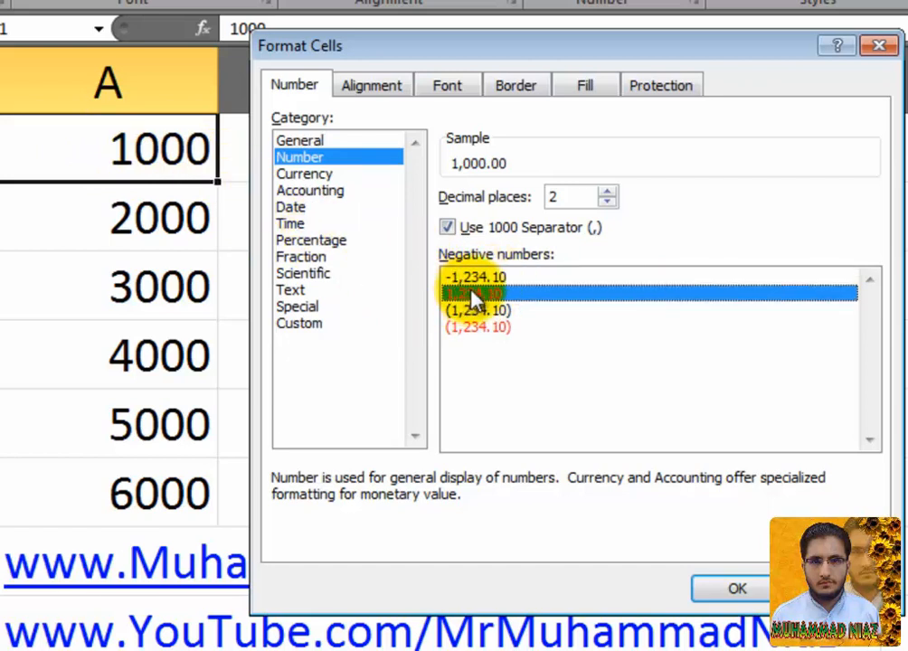
click(476, 279)
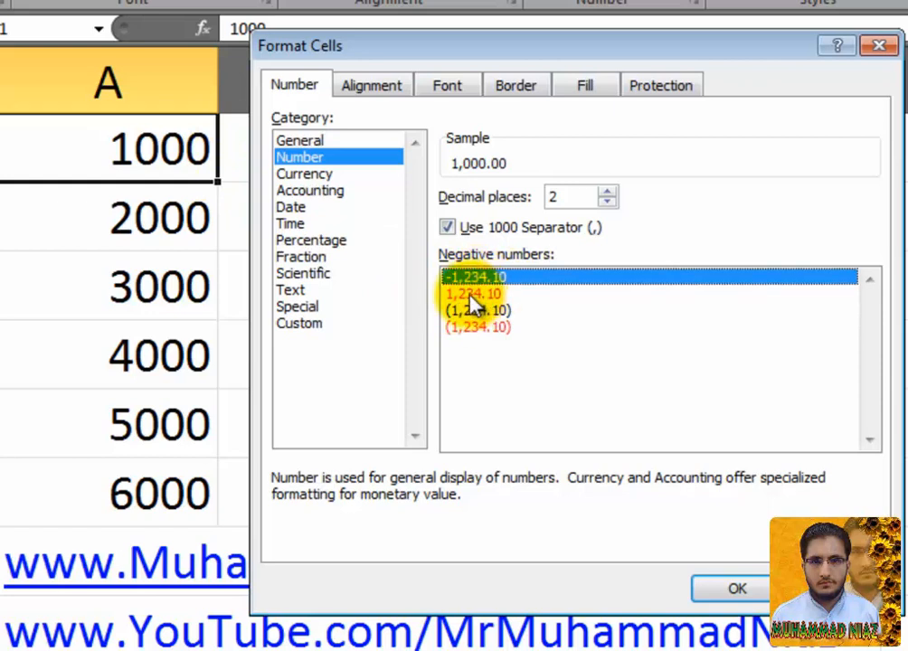
click(471, 291)
click(472, 310)
click(478, 293)
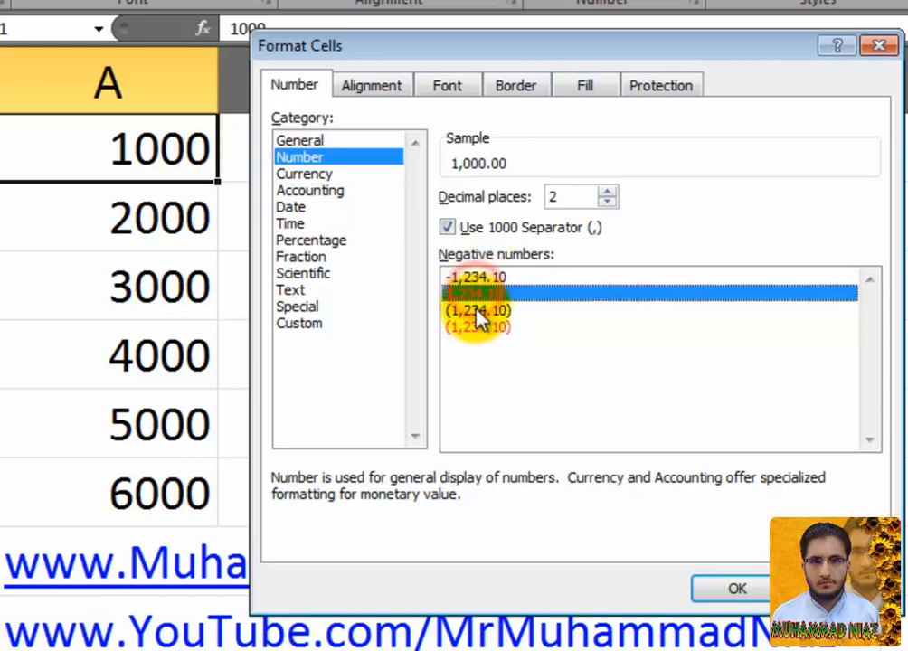
click(477, 310)
click(480, 292)
click(479, 309)
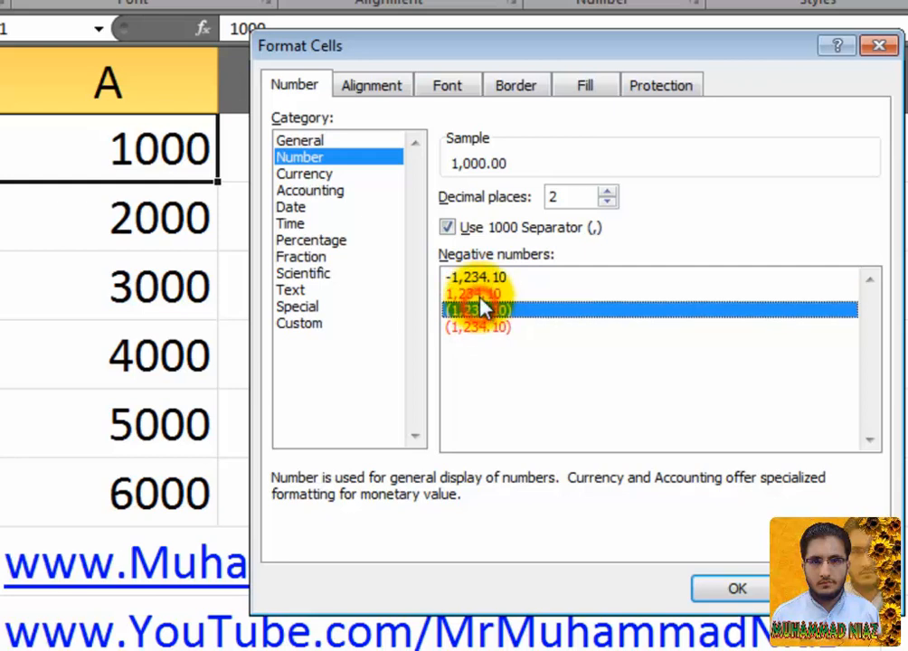
click(481, 292)
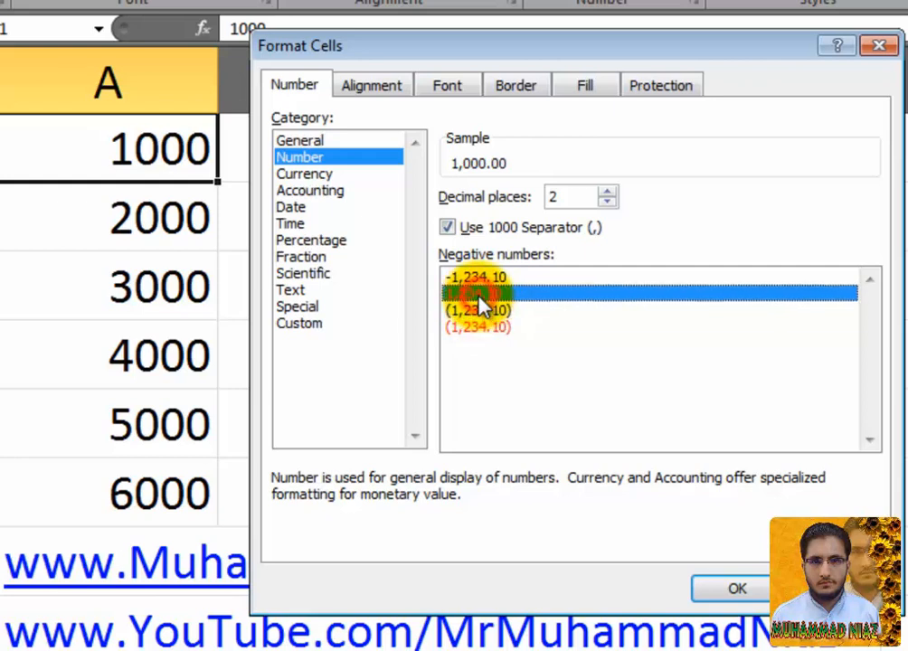
click(737, 588)
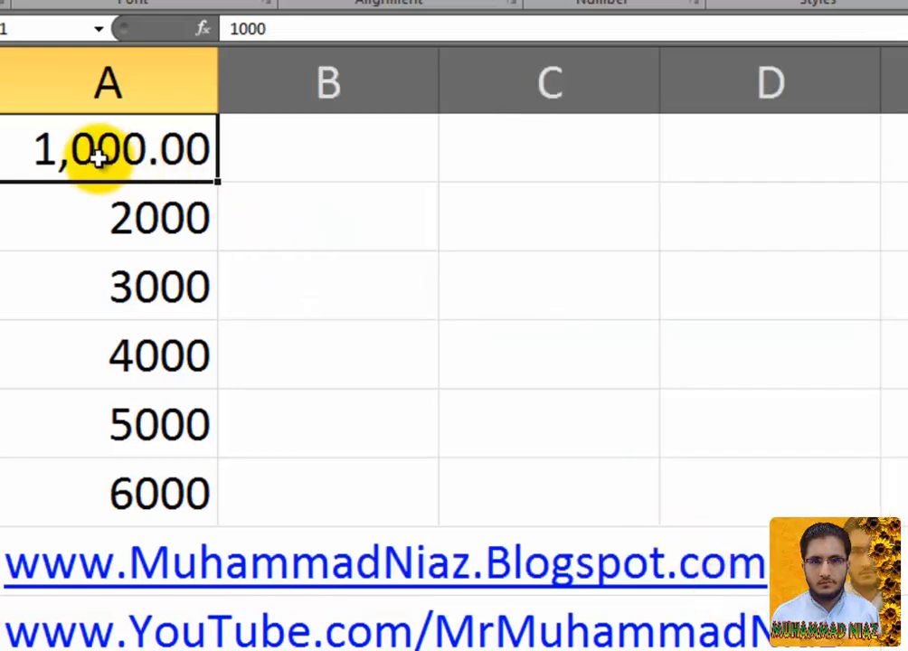
Step: Replace A1's value with 2500
click(119, 202)
click(121, 170)
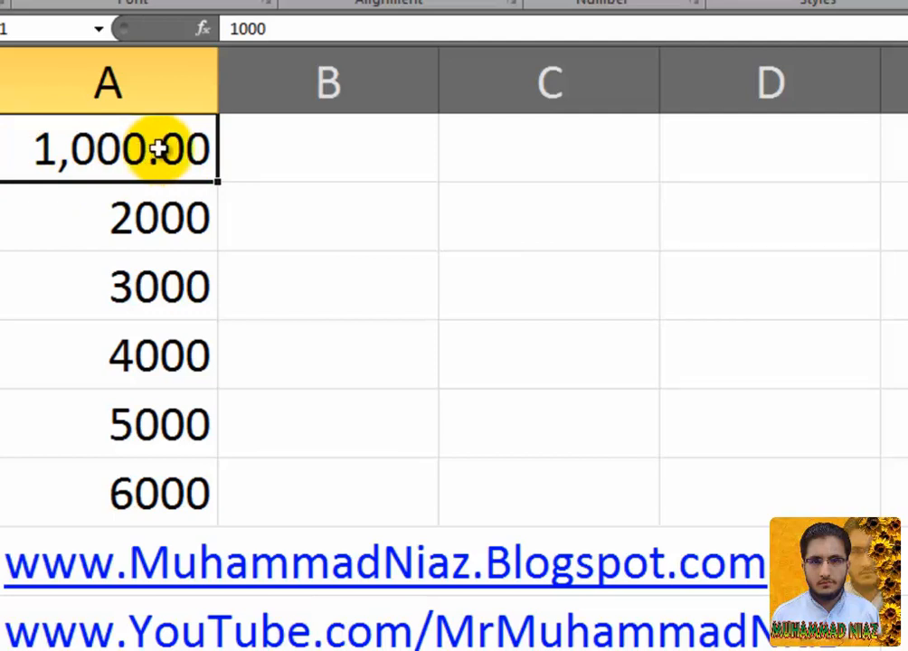
key(BackSpace)
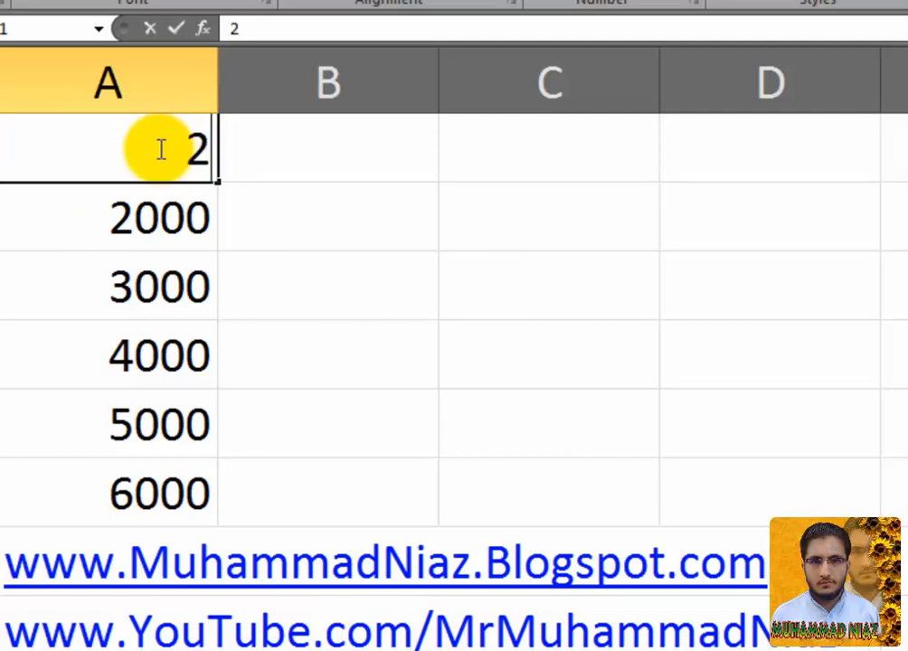
text(2500)
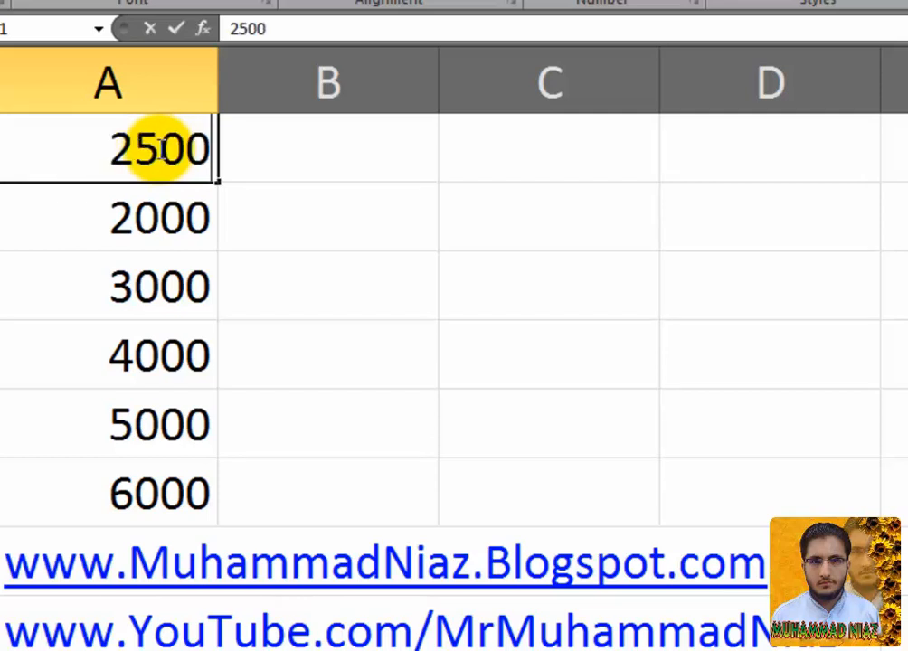
key(Return)
Step: Clear A1's formatting, then restore the Number format so it shows 2,500.00
click(159, 149)
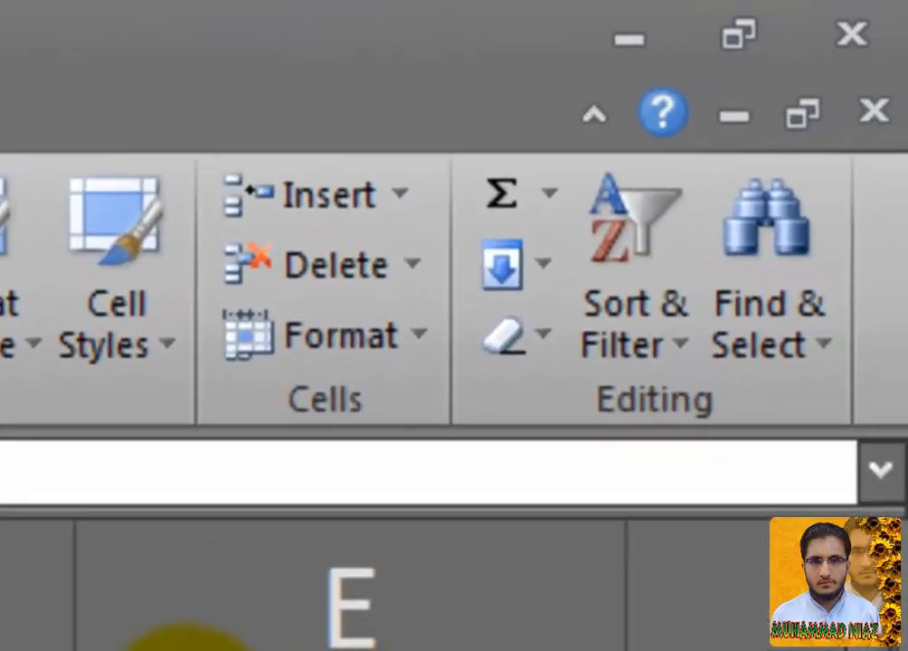
click(554, 358)
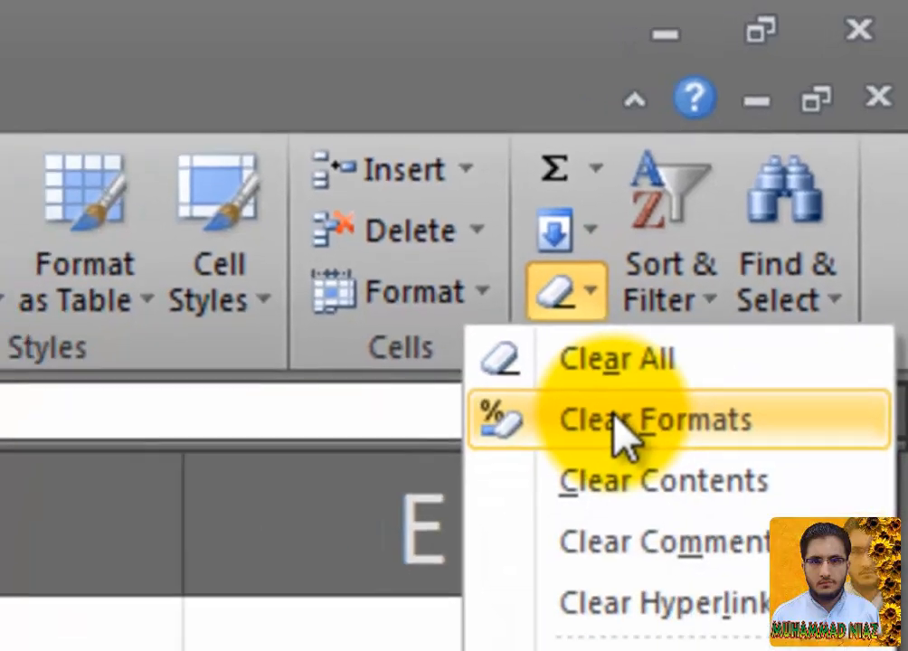
click(579, 507)
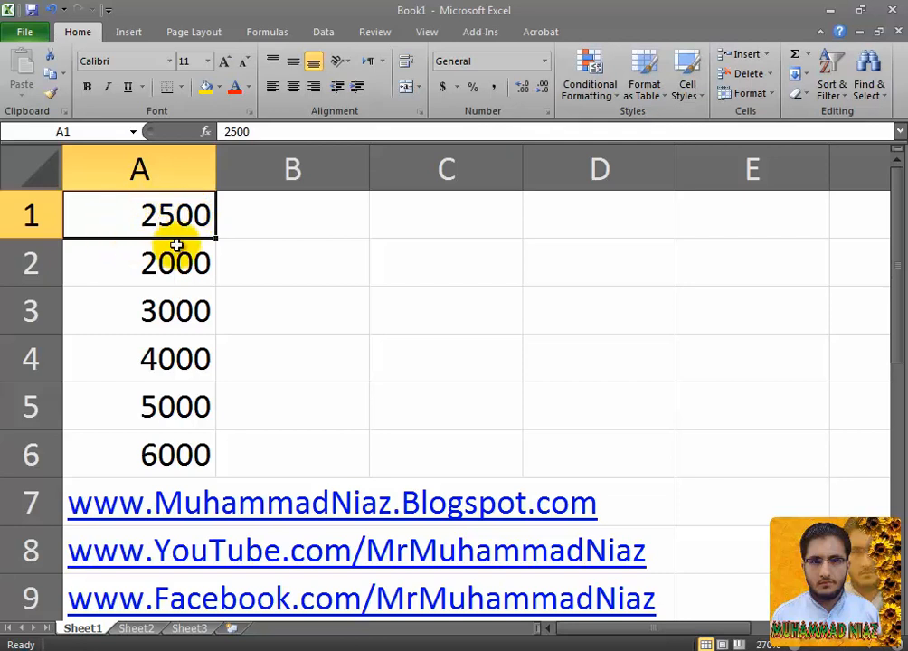
key(ctrl+shift+1)
Step: Open Format Cells for A2 and choose the Currency category
click(177, 257)
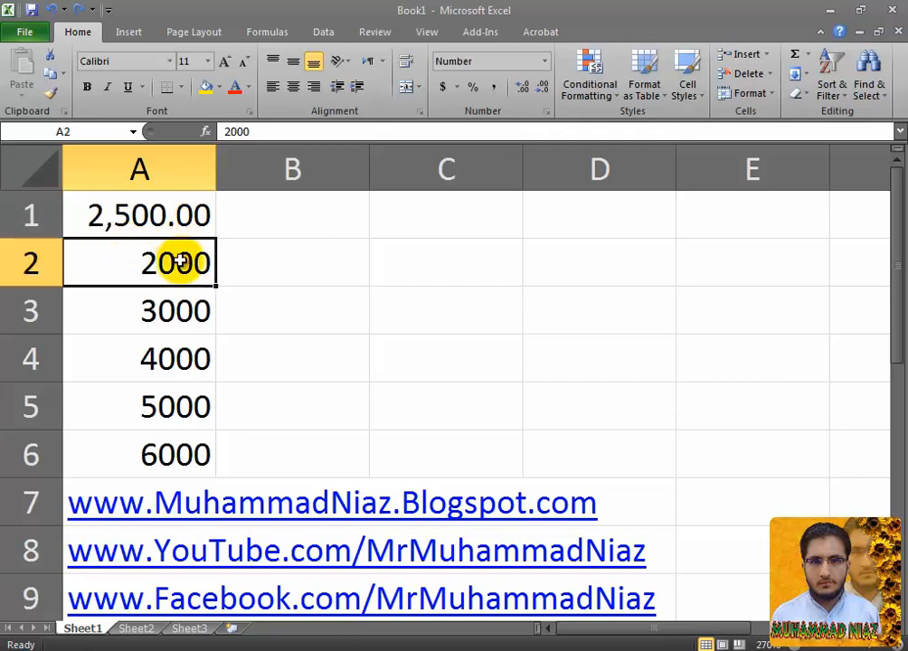
right_click(186, 261)
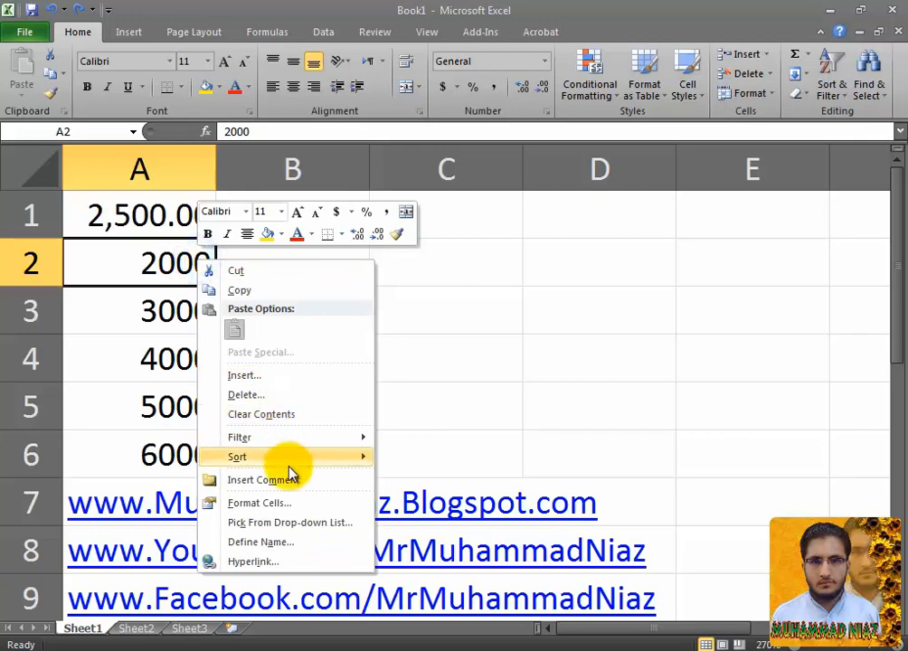
click(290, 505)
click(149, 345)
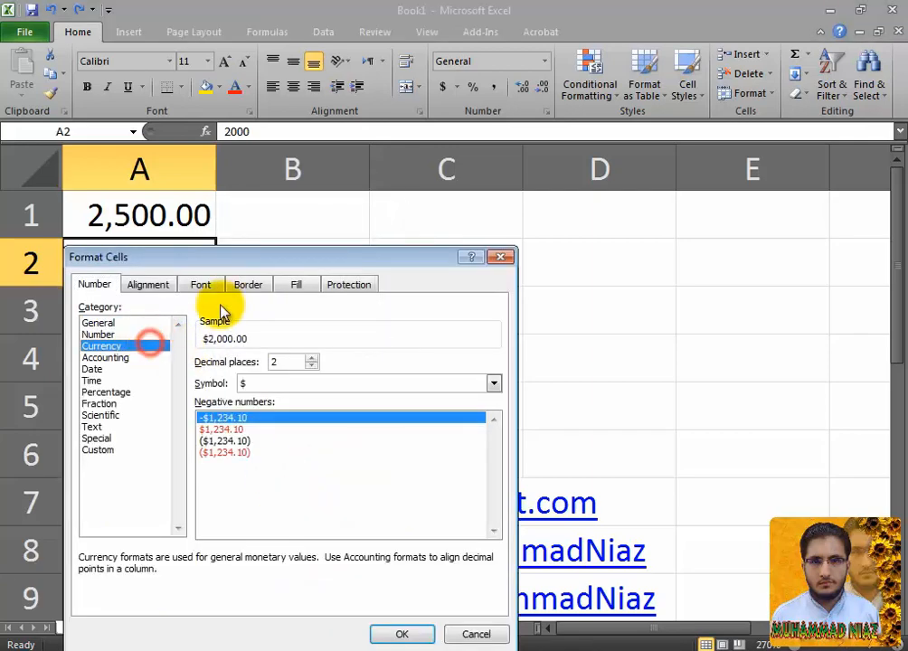
drag(271, 258, 481, 124)
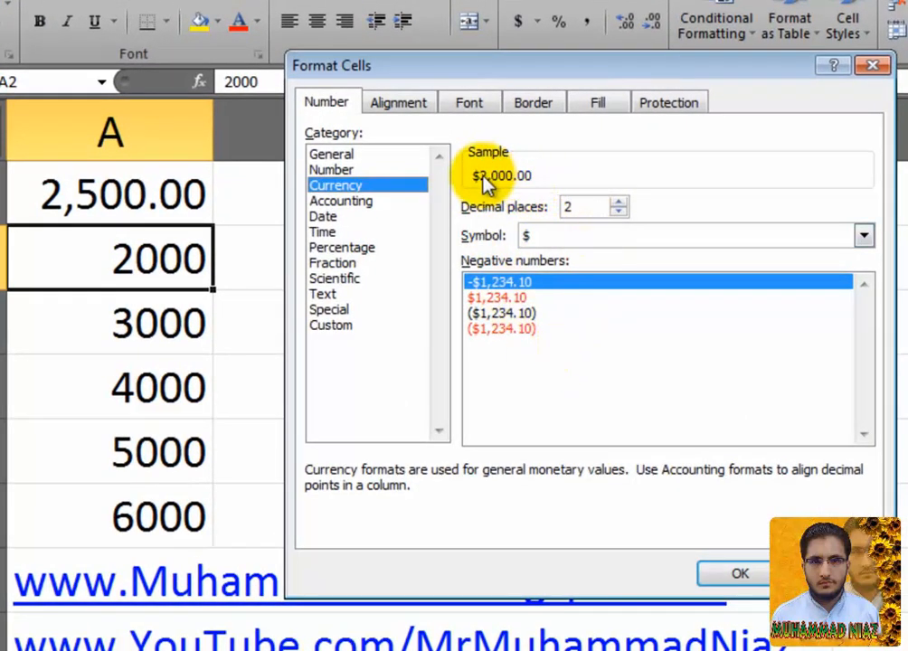
Step: Scroll through the currency symbol list looking for € Euro (€ 123)
click(679, 237)
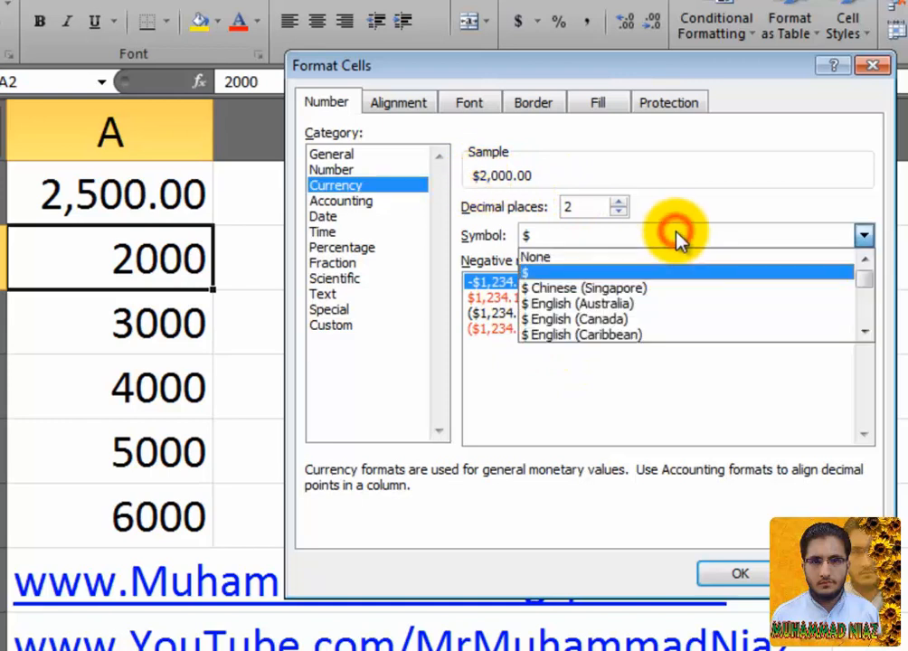
drag(865, 333, 865, 330)
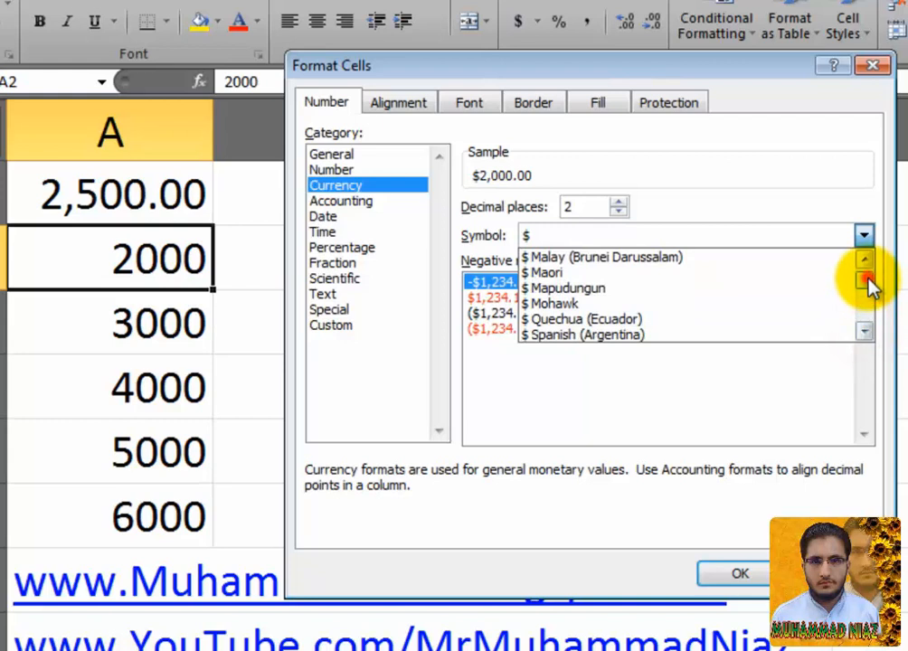
mouse_move(868, 280)
mouse_down()
mouse_move(867, 290)
mouse_move(871, 275)
mouse_up()
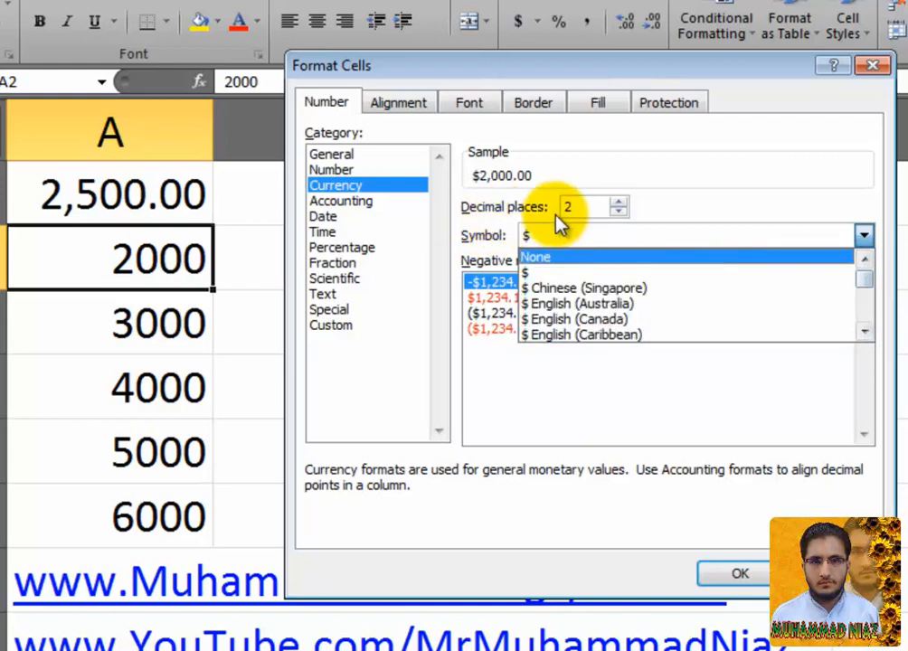
click(866, 334)
double_click(865, 334)
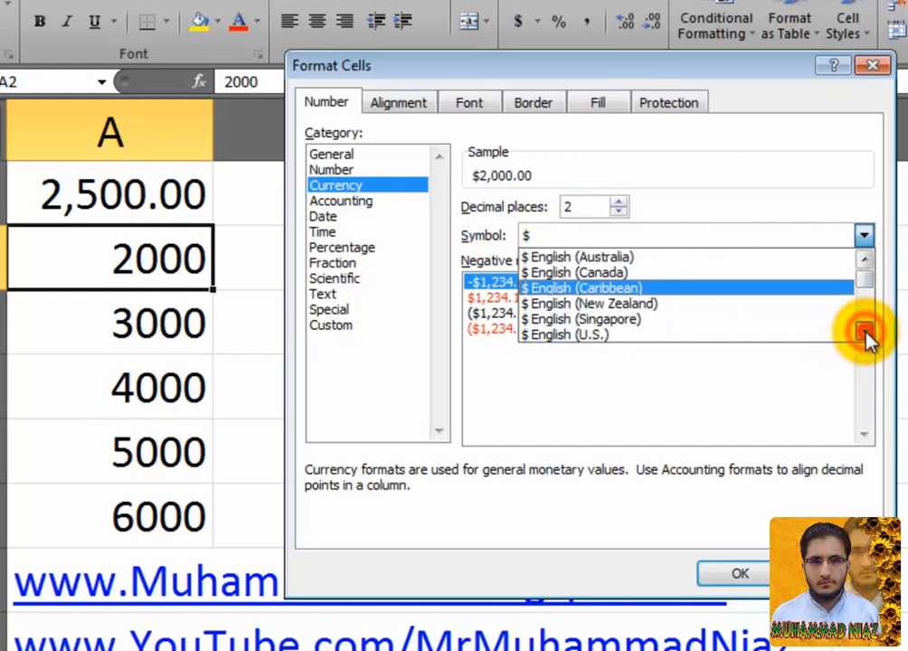
double_click(866, 334)
click(866, 334)
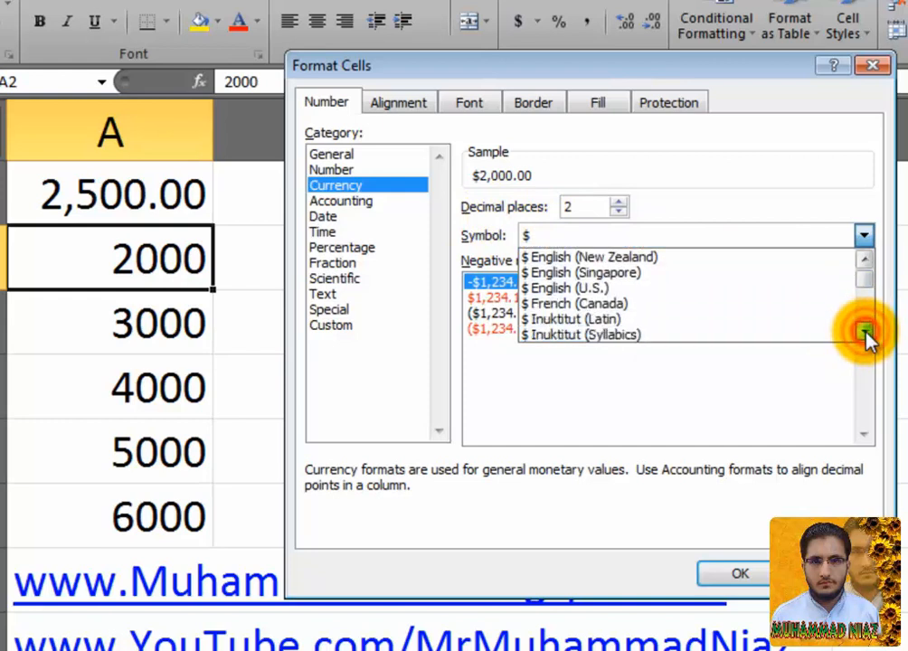
double_click(865, 334)
double_click(865, 334)
double_click(866, 334)
double_click(866, 334)
click(866, 334)
double_click(865, 334)
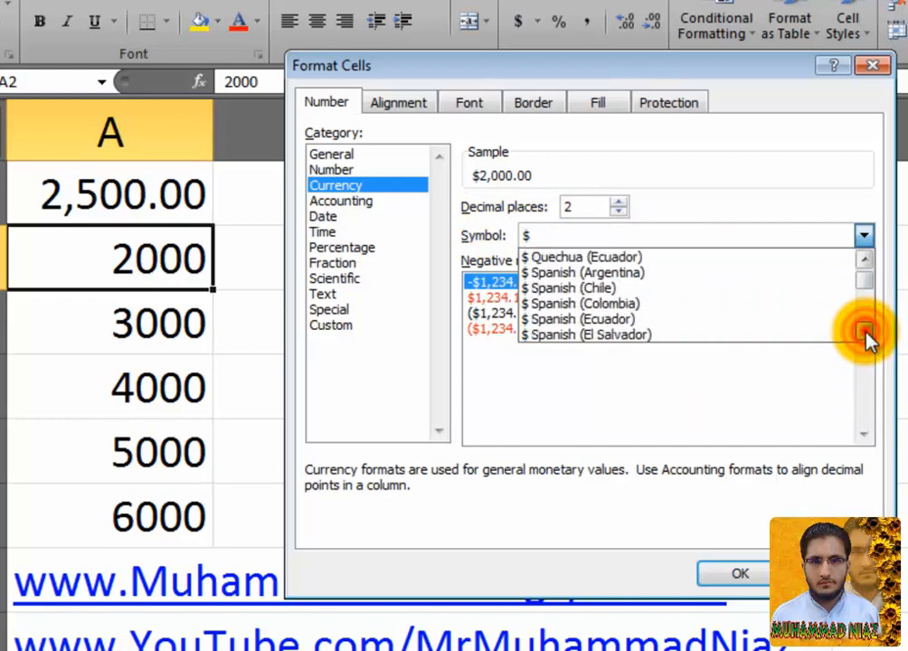
double_click(866, 333)
double_click(865, 333)
double_click(865, 334)
double_click(866, 333)
double_click(865, 333)
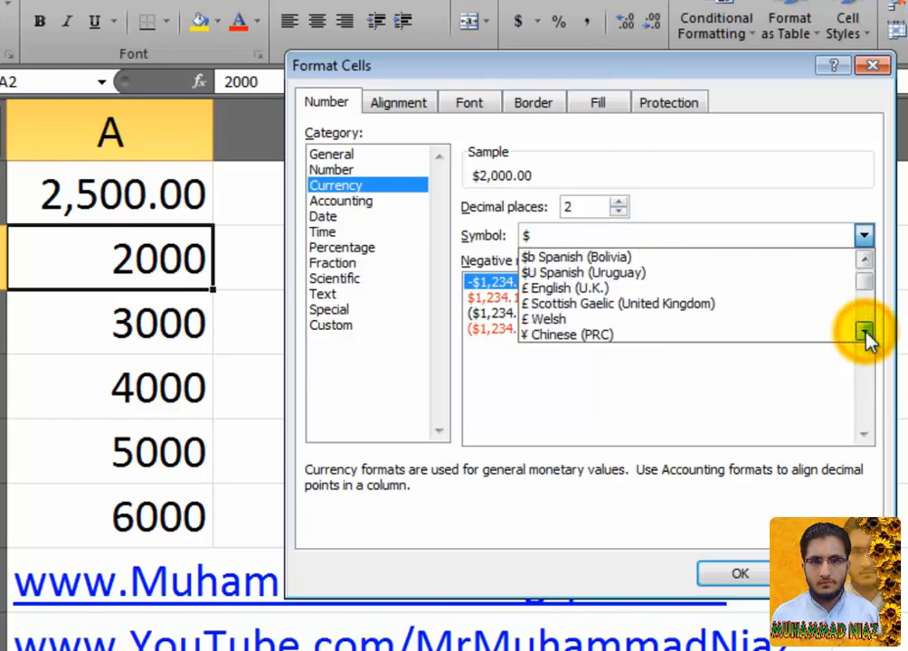
click(866, 334)
click(866, 334)
double_click(866, 334)
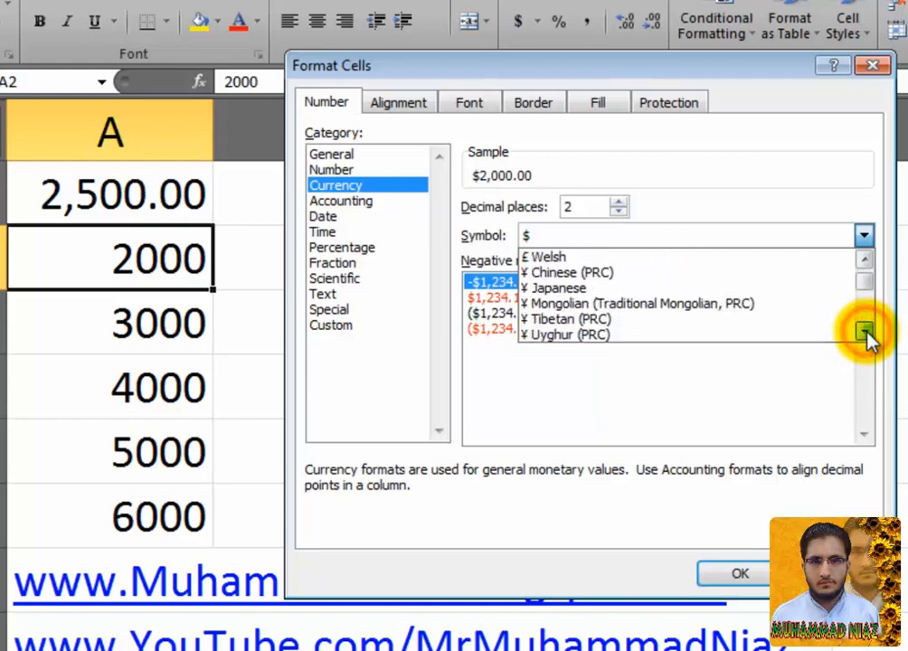
double_click(865, 334)
triple_click(865, 333)
double_click(865, 334)
click(866, 333)
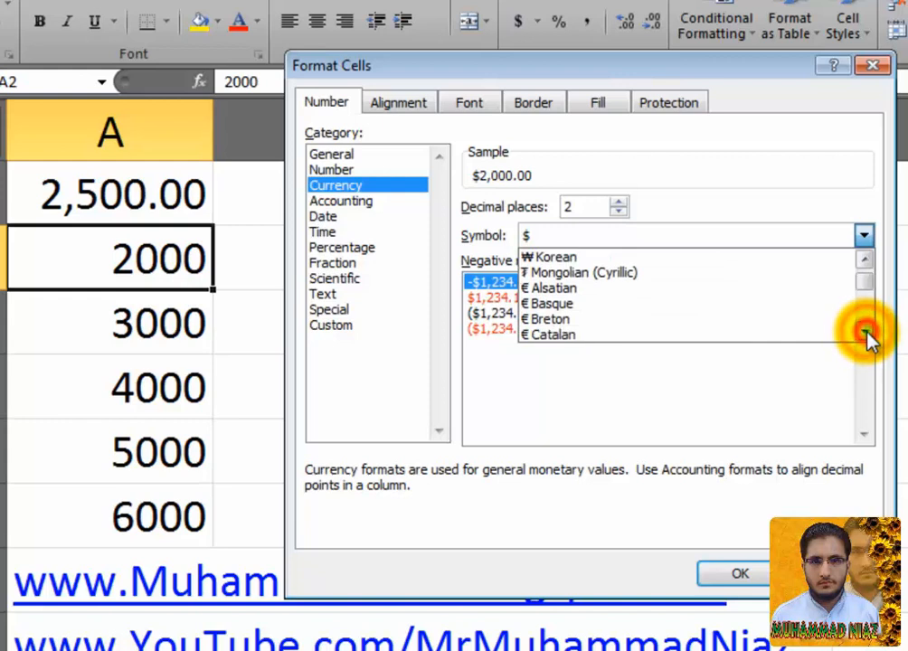
click(865, 334)
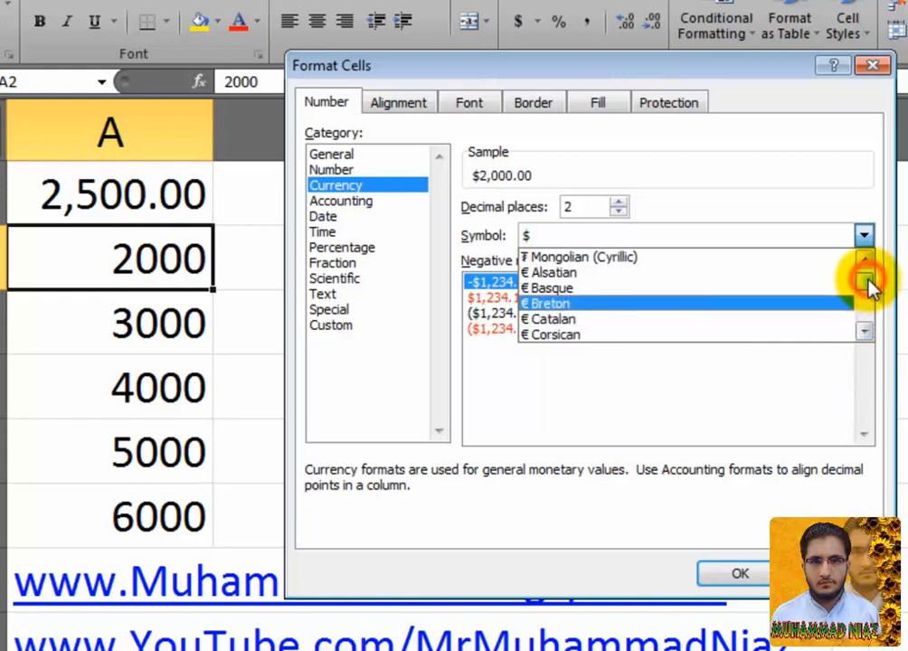
click(867, 286)
drag(867, 285, 865, 280)
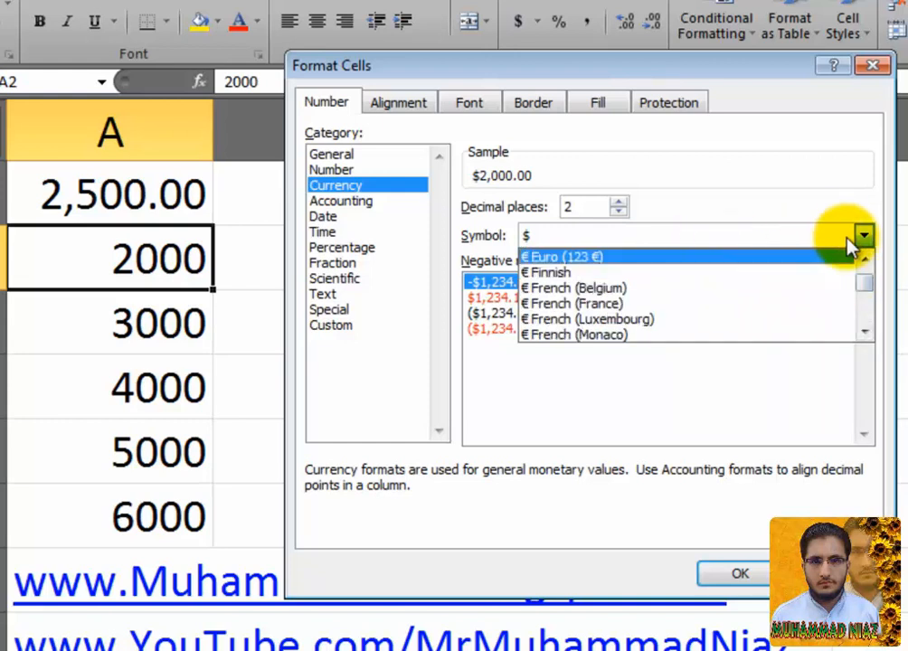
click(866, 259)
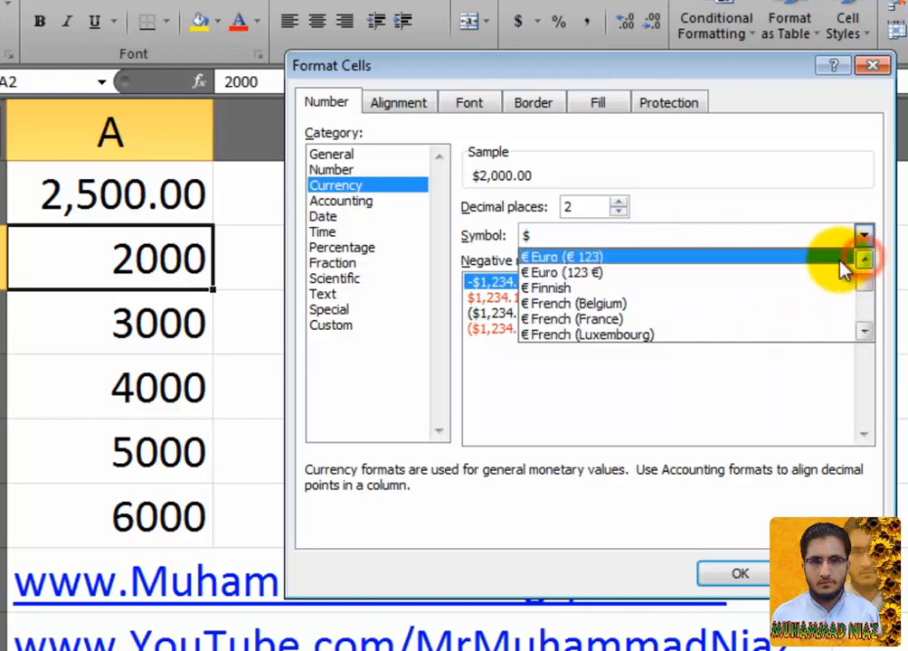
Step: Choose the € Euro symbol with red negative amounts and apply it to A2
click(551, 258)
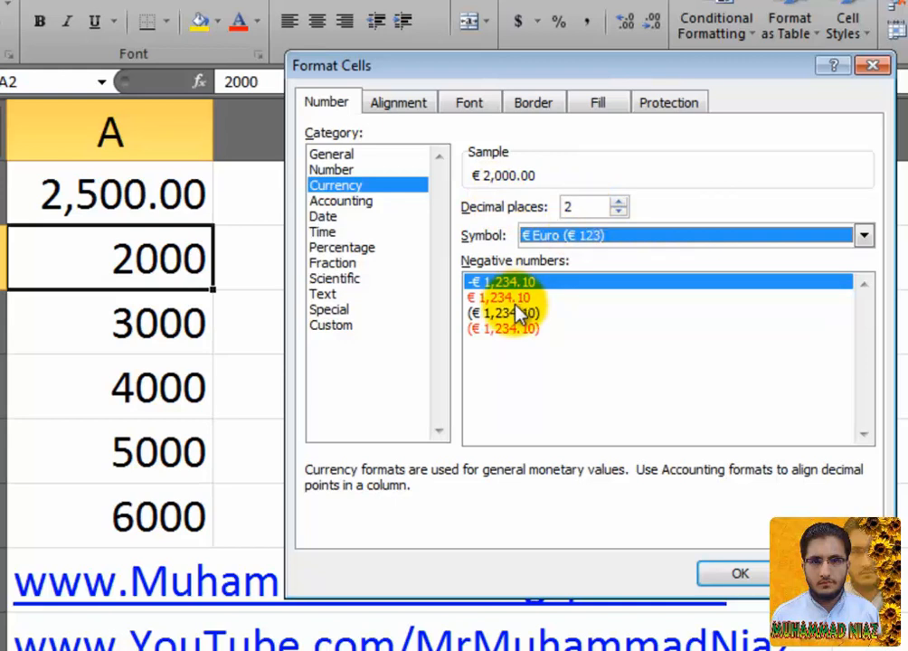
mouse_move(516, 310)
mouse_down()
mouse_move(513, 339)
mouse_move(517, 284)
mouse_move(516, 294)
mouse_up()
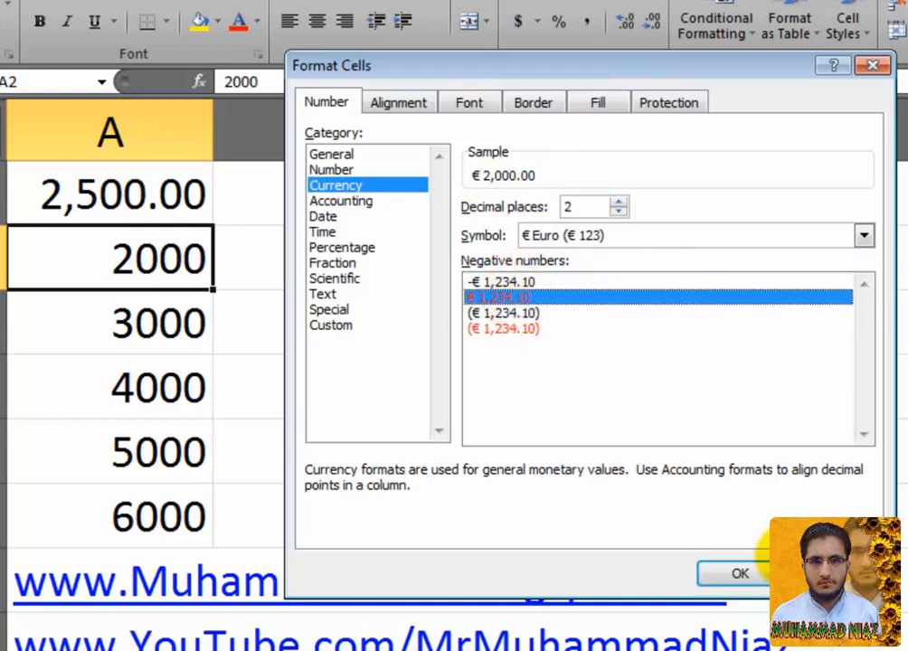
click(740, 577)
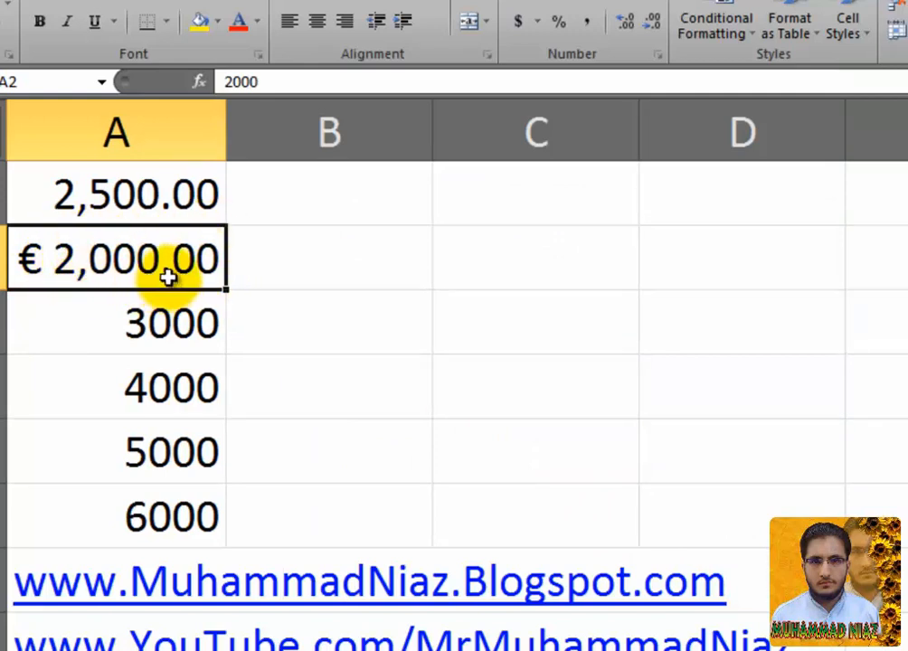
Step: Enter -2000 in cell A2
click(165, 333)
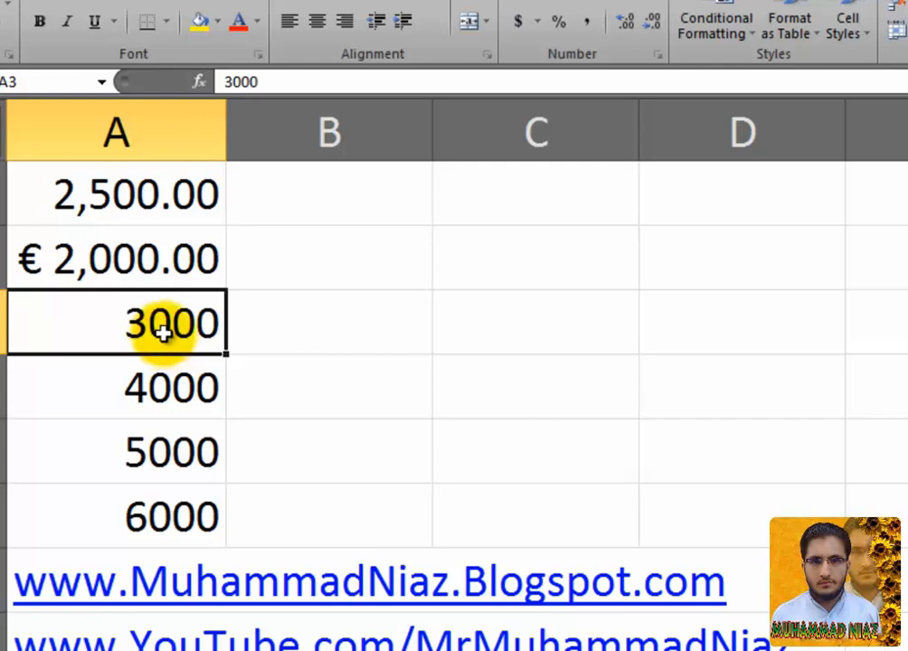
click(168, 266)
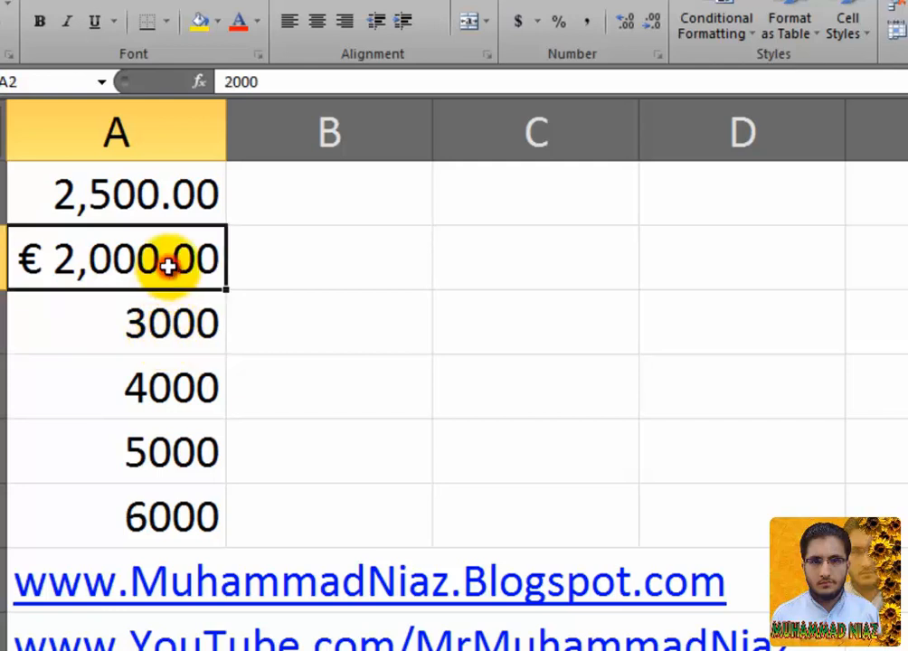
text(-2000)
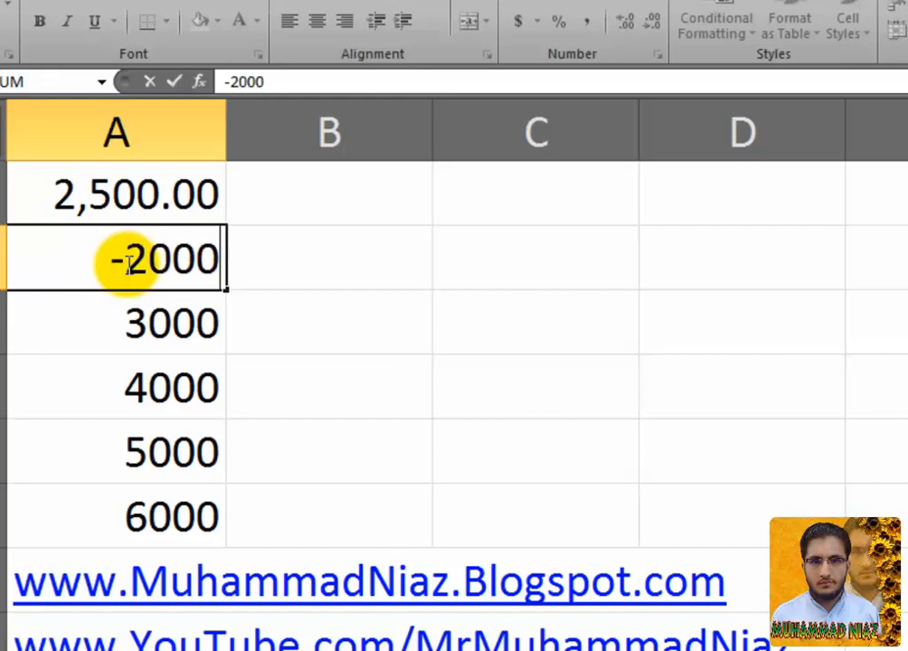
key(Return)
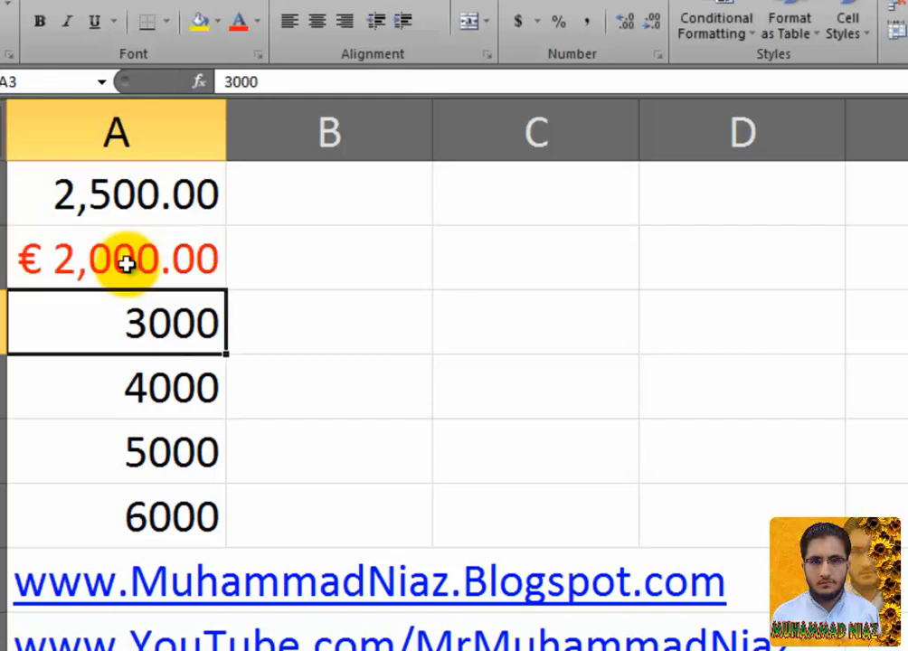
Step: Reopen Format Cells for A2 to confirm the Euro Currency settings, then close it
click(125, 262)
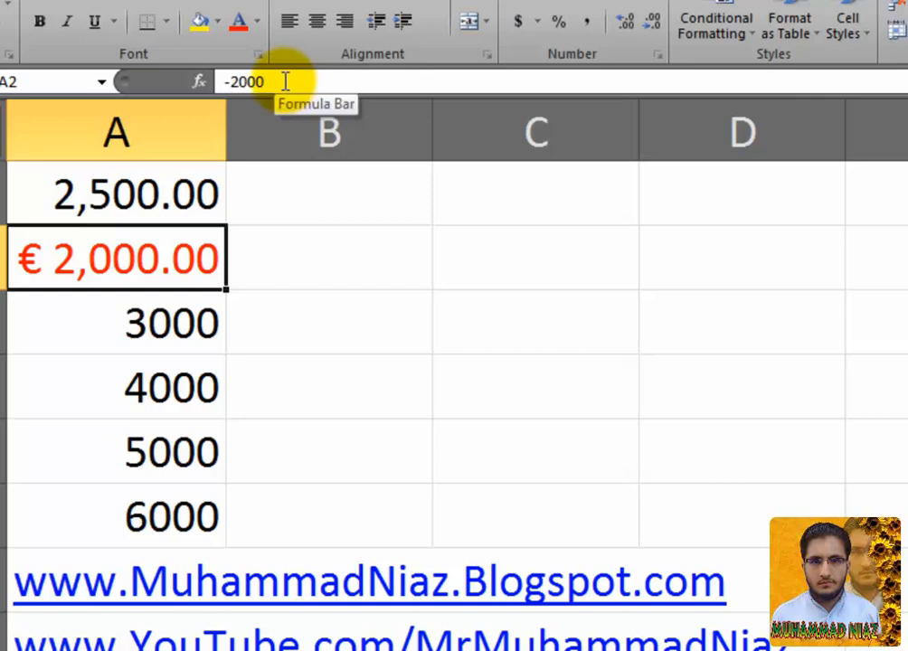
right_click(161, 274)
click(285, 604)
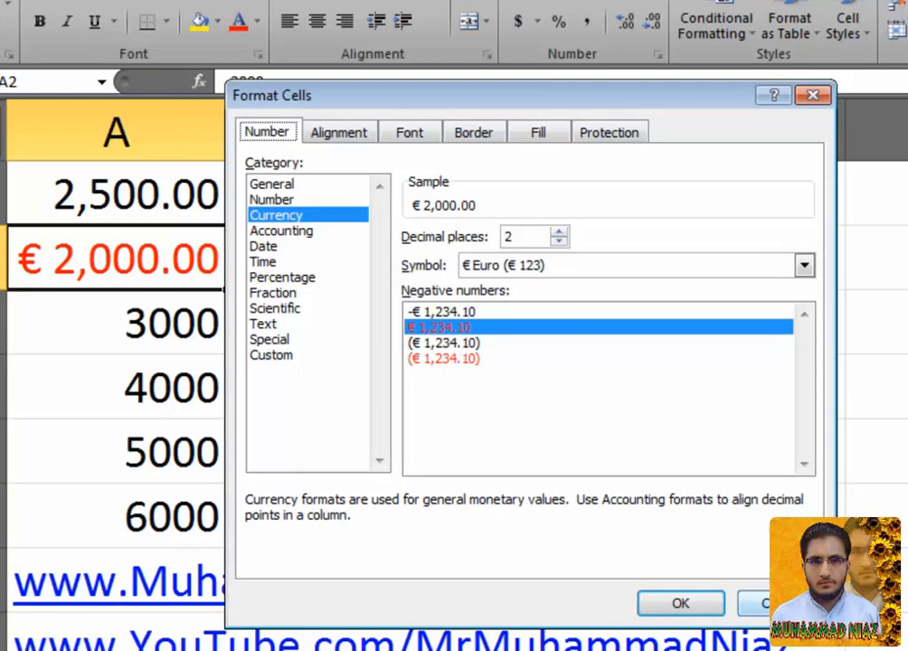
click(680, 603)
Step: Apply the Accounting category to A3 via Format Cells, displaying $ 3,000.00
click(183, 320)
right_click(185, 322)
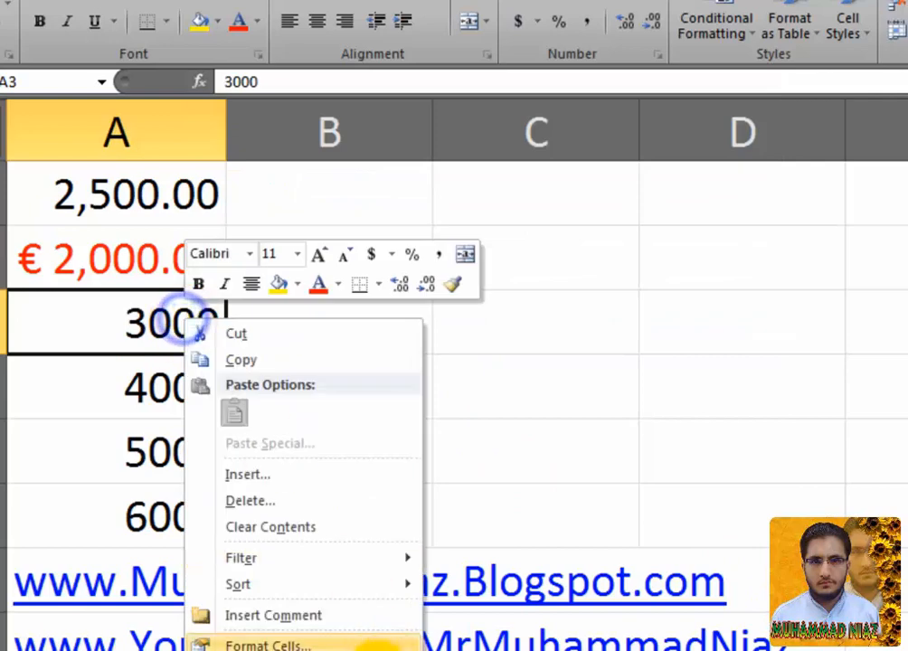
click(362, 644)
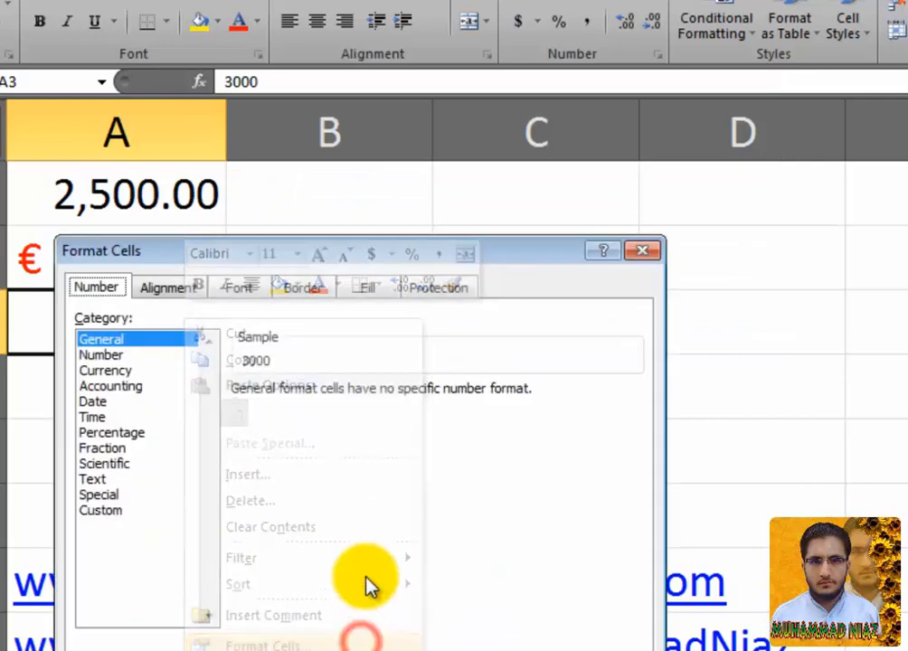
click(168, 388)
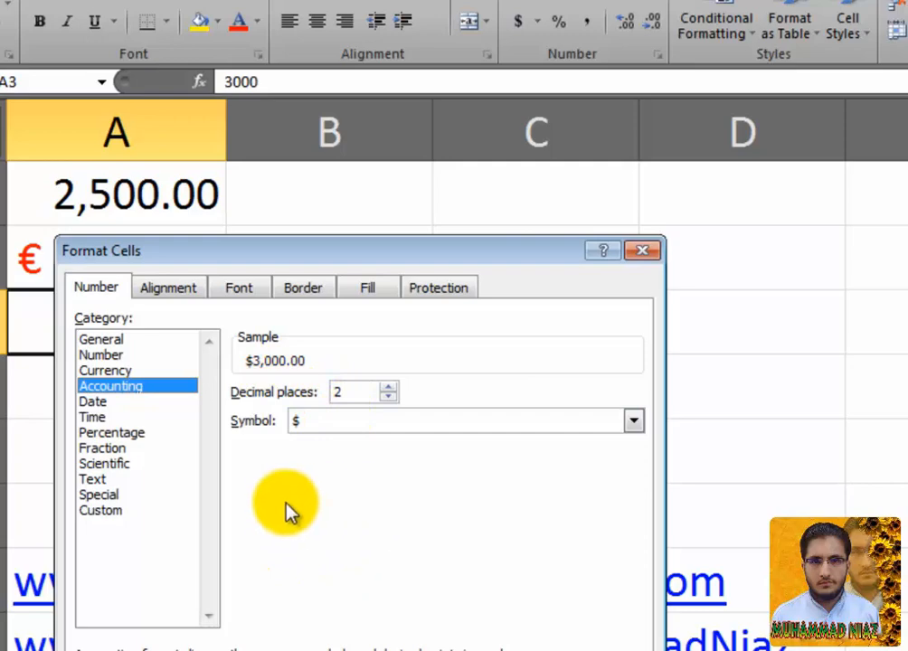
drag(340, 247, 551, 149)
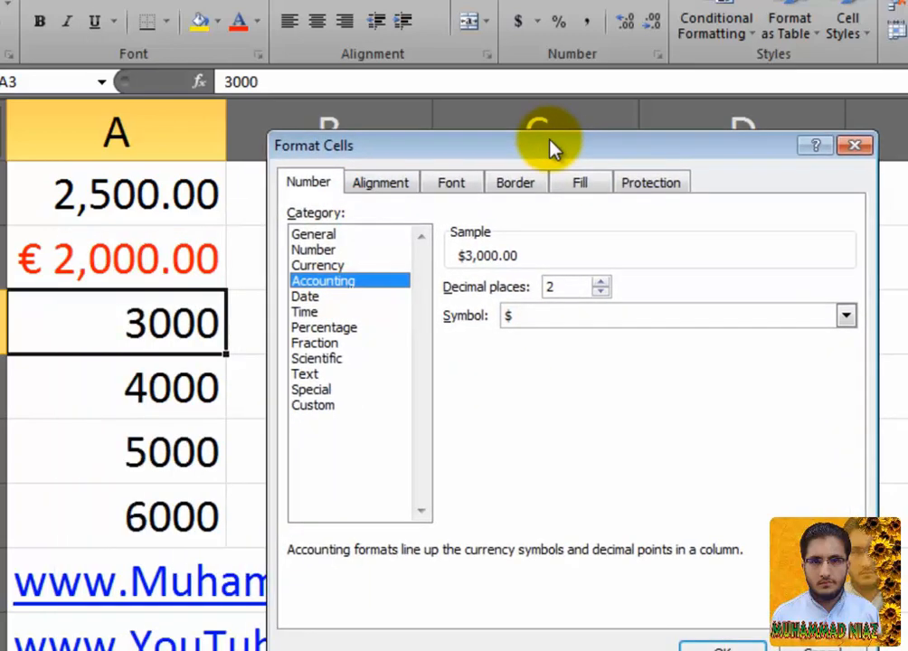
click(365, 268)
double_click(360, 280)
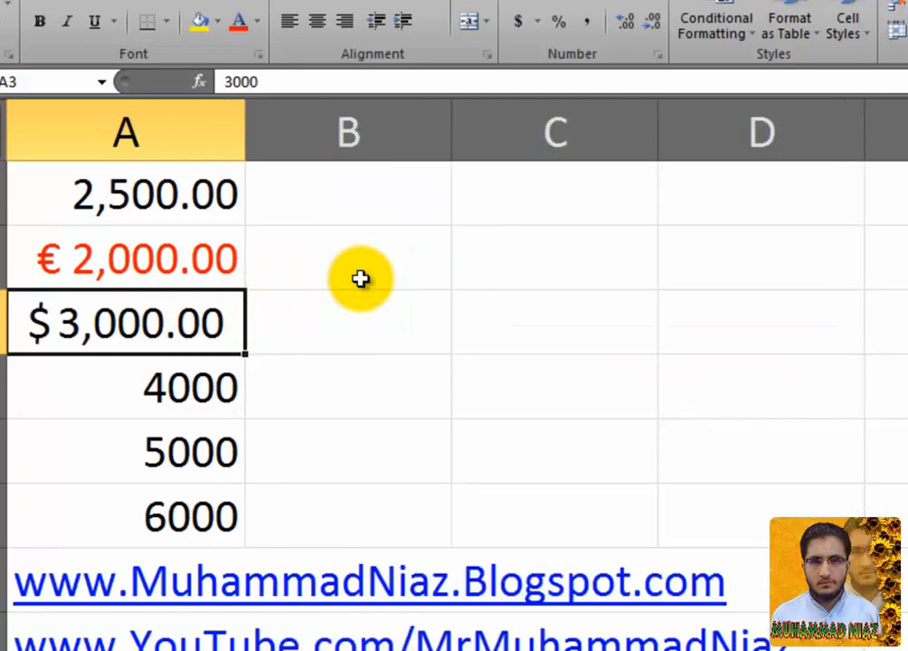
right_click(211, 321)
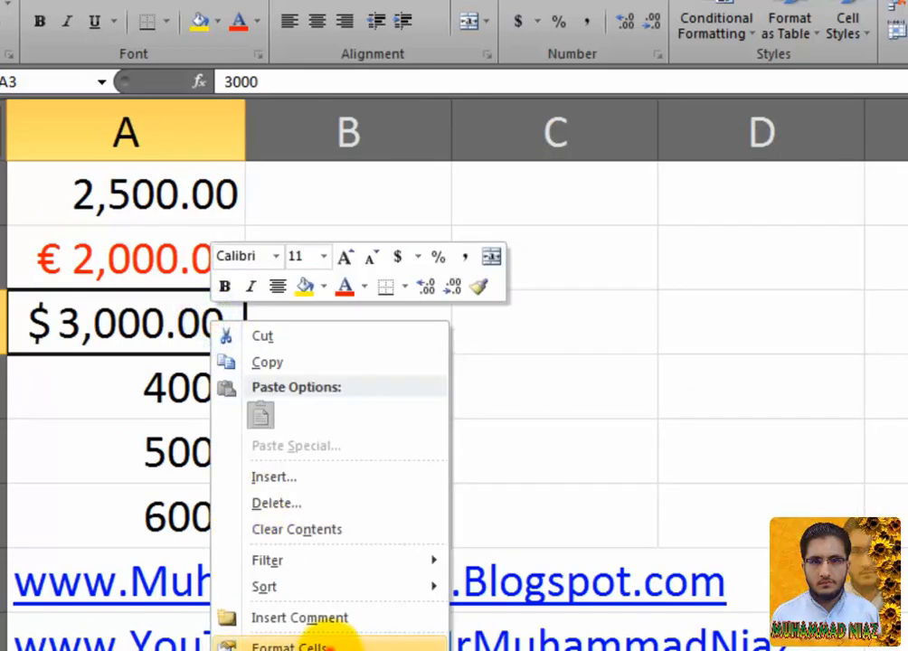
click(330, 642)
drag(422, 258, 564, 142)
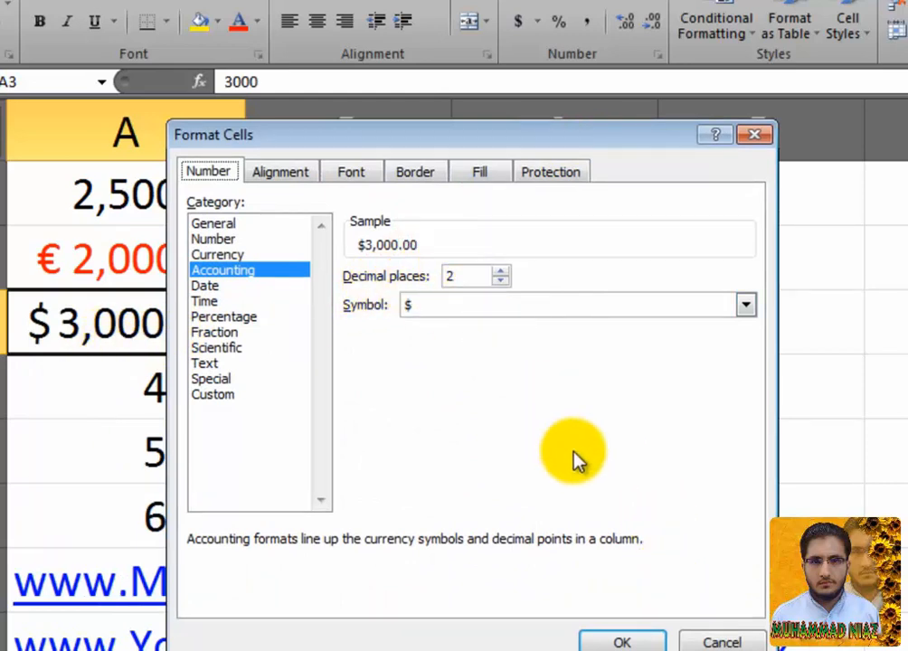
click(289, 288)
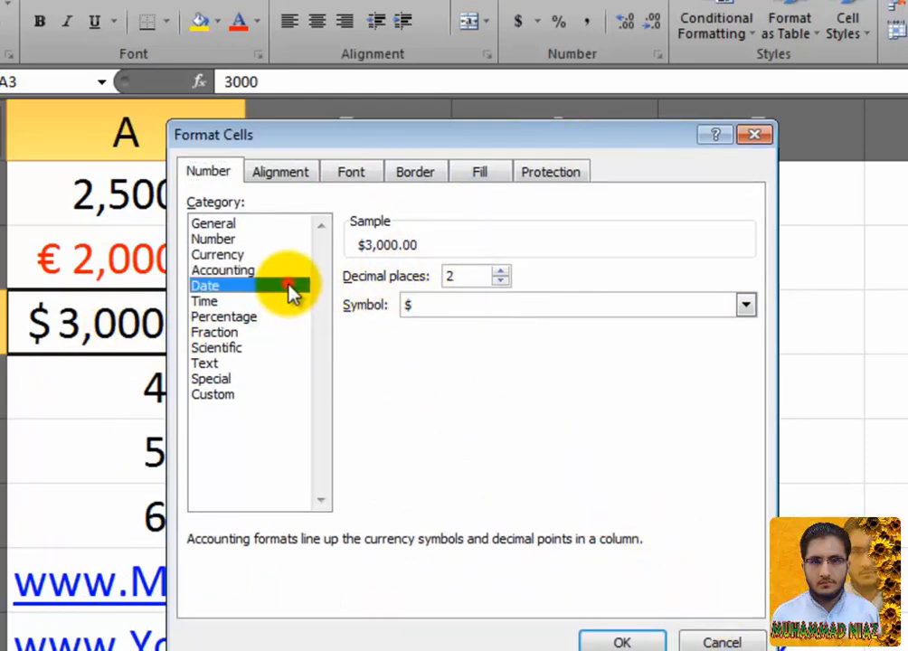
click(280, 301)
click(277, 286)
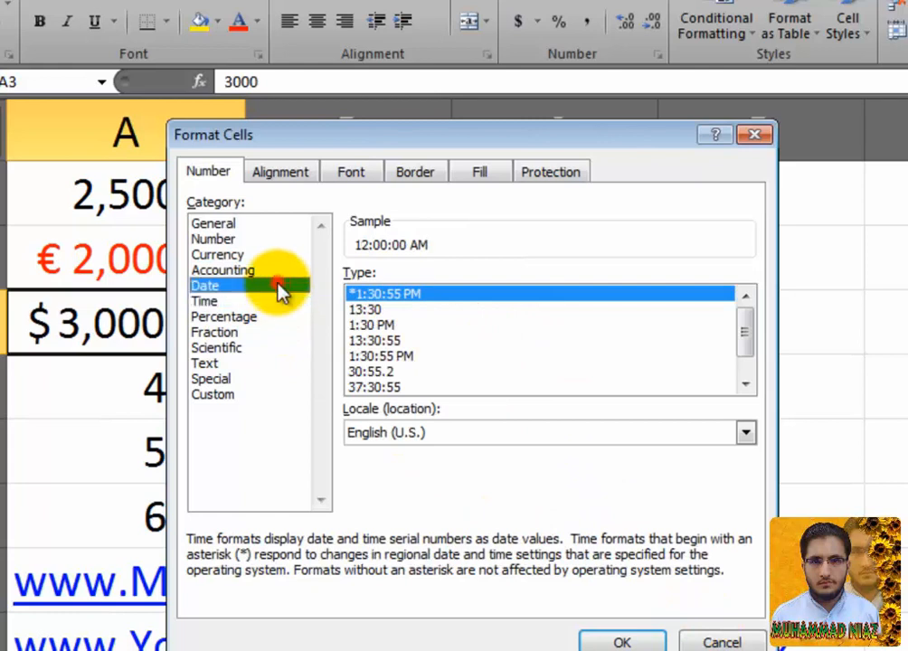
click(270, 300)
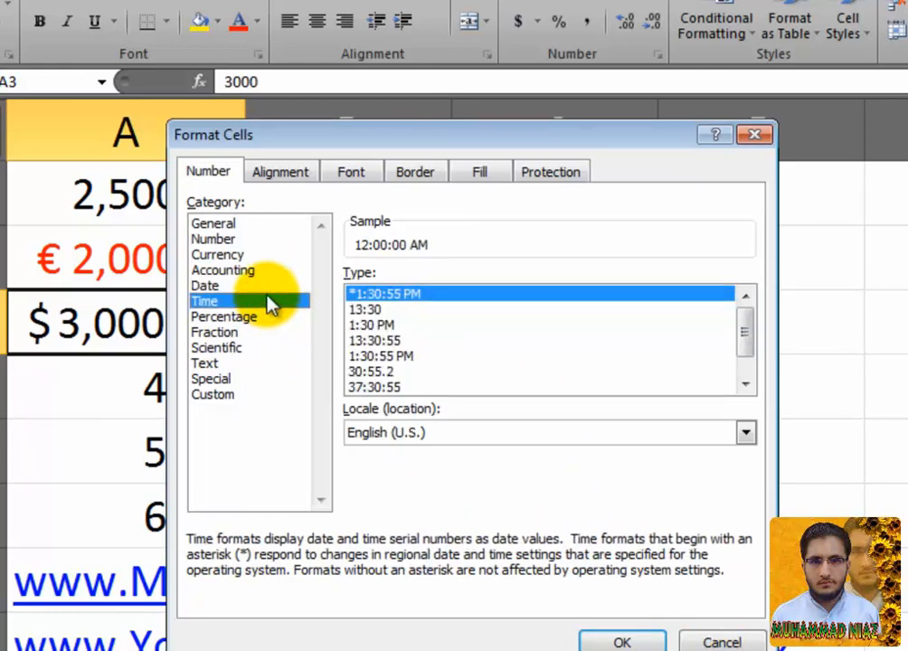
click(266, 286)
click(256, 316)
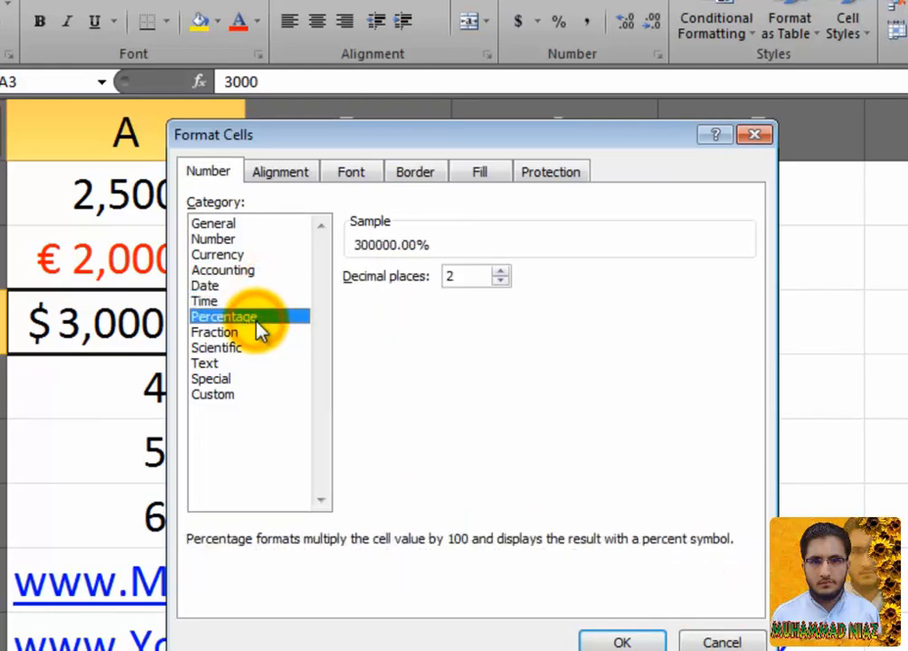
click(715, 641)
click(157, 400)
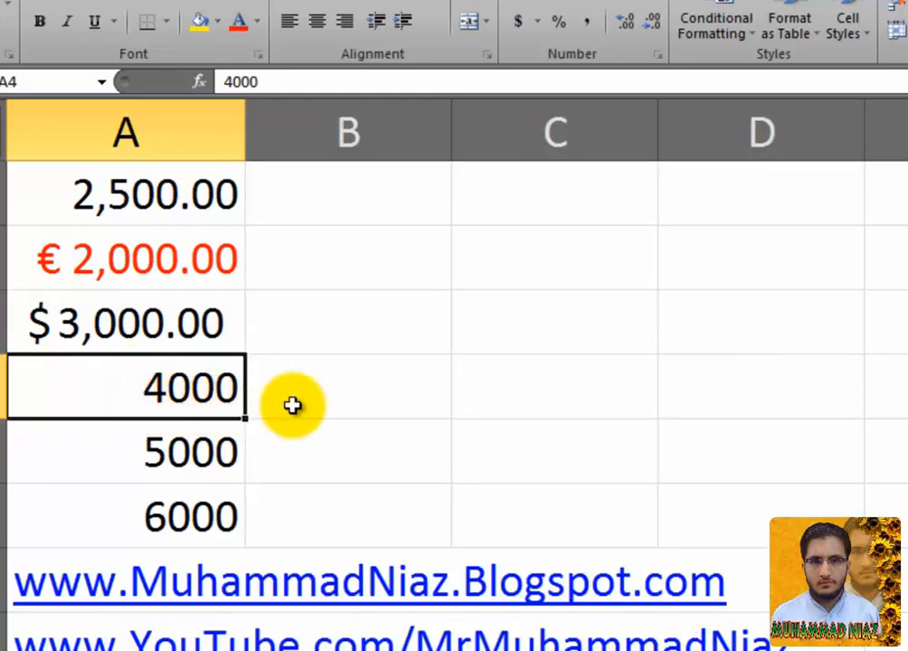
Step: Enter 5 in A4 and format it as Percentage with 0 decimal places (500%)
text(5)
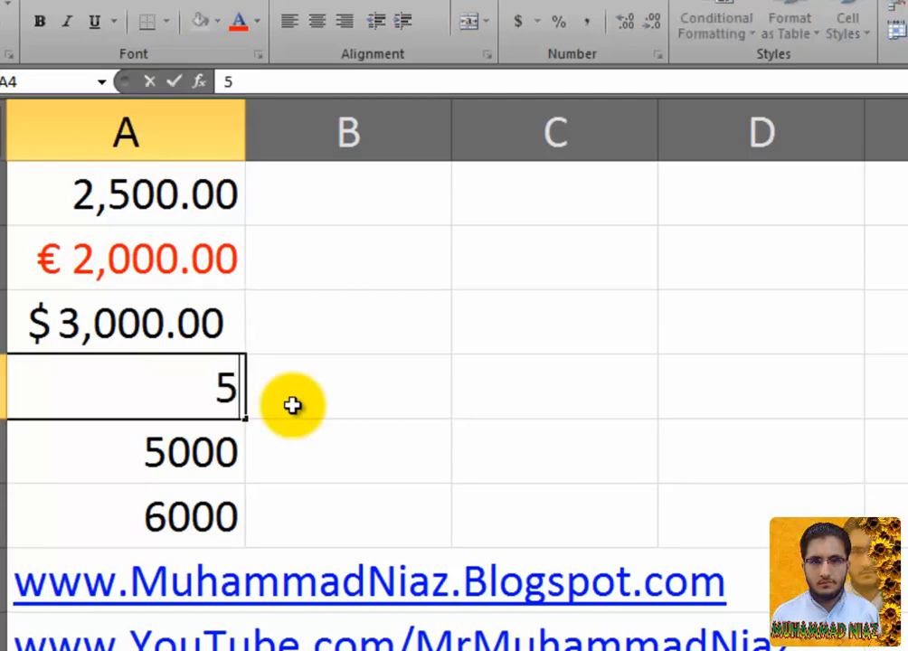
key(Return)
right_click(223, 401)
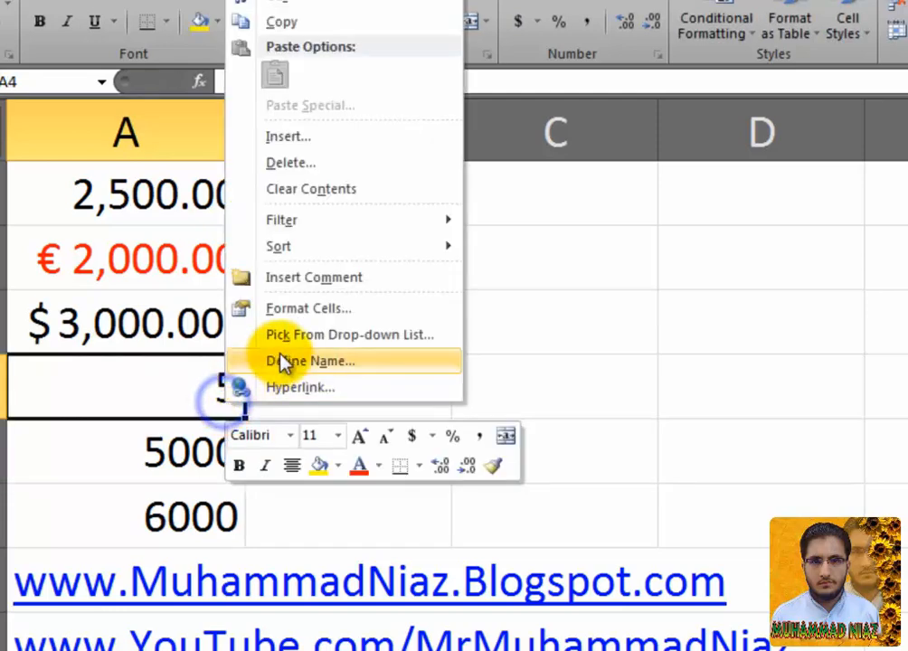
click(306, 324)
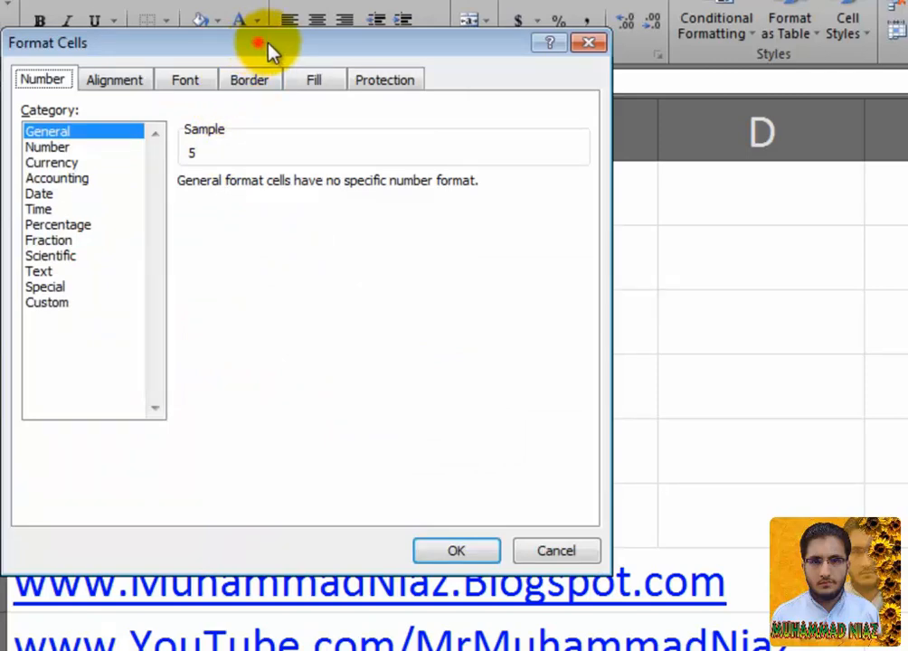
drag(261, 36, 575, 81)
click(409, 271)
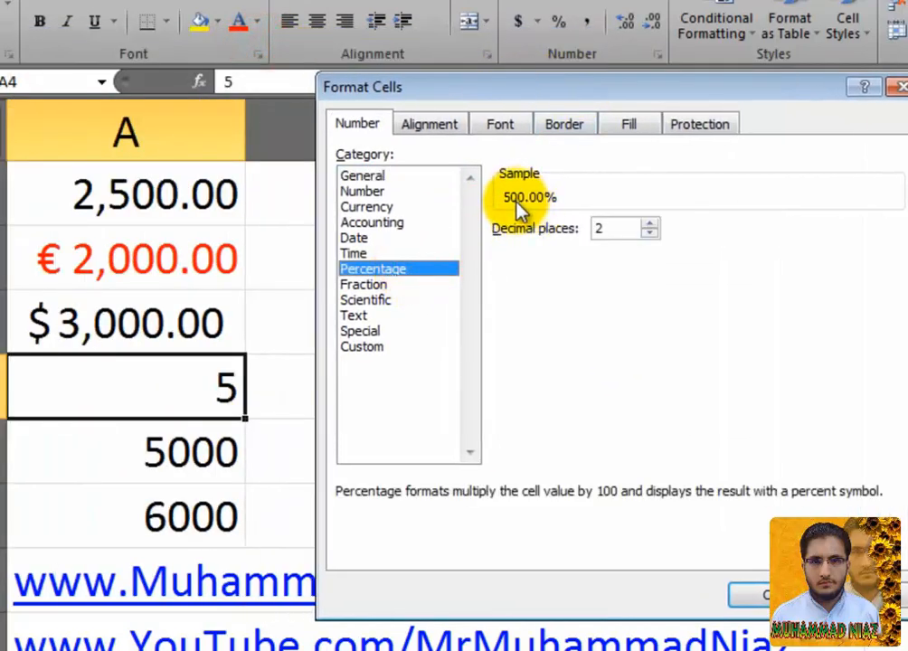
click(650, 233)
click(649, 234)
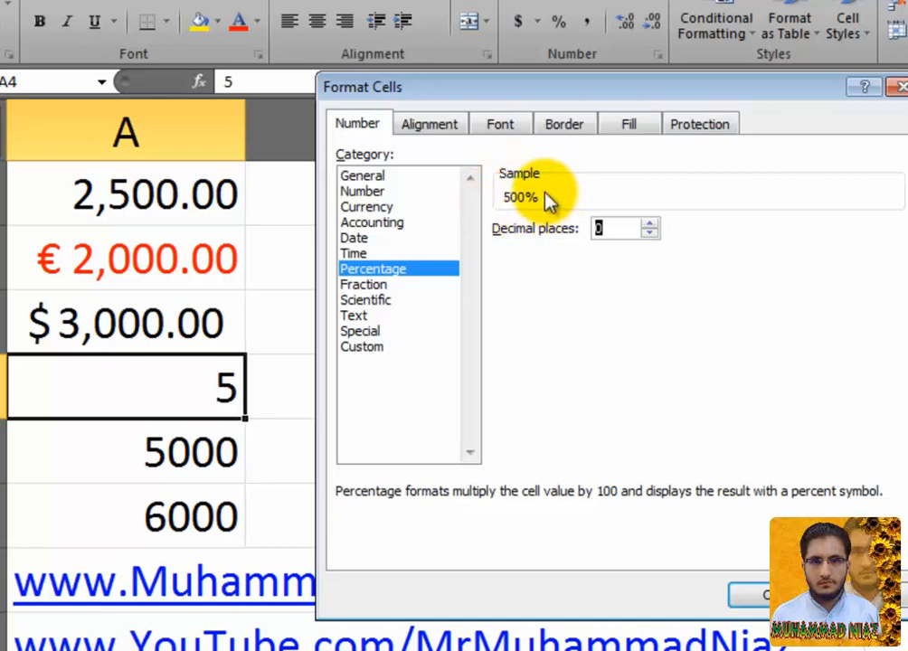
click(748, 593)
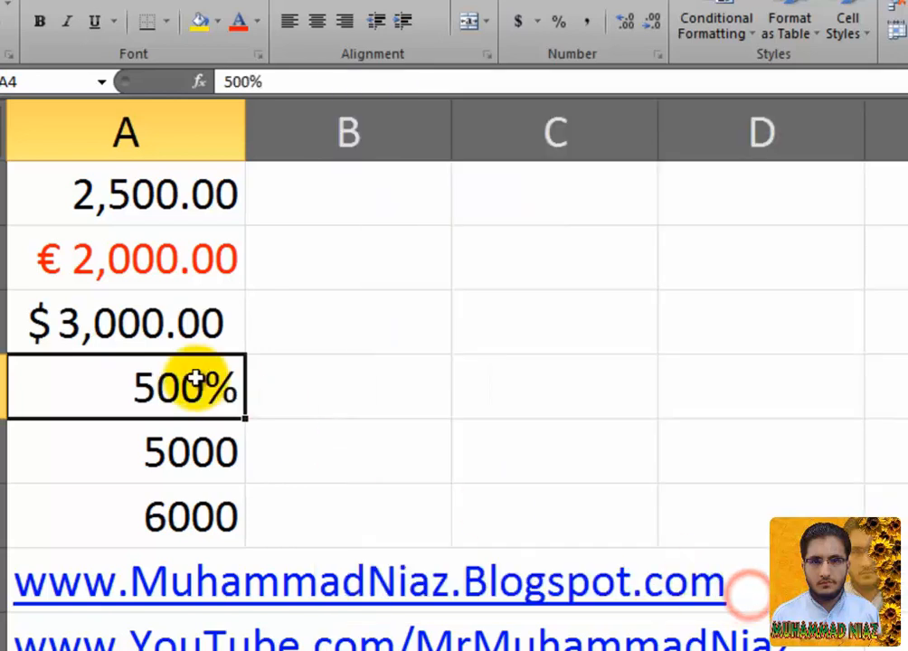
click(198, 464)
right_click(204, 463)
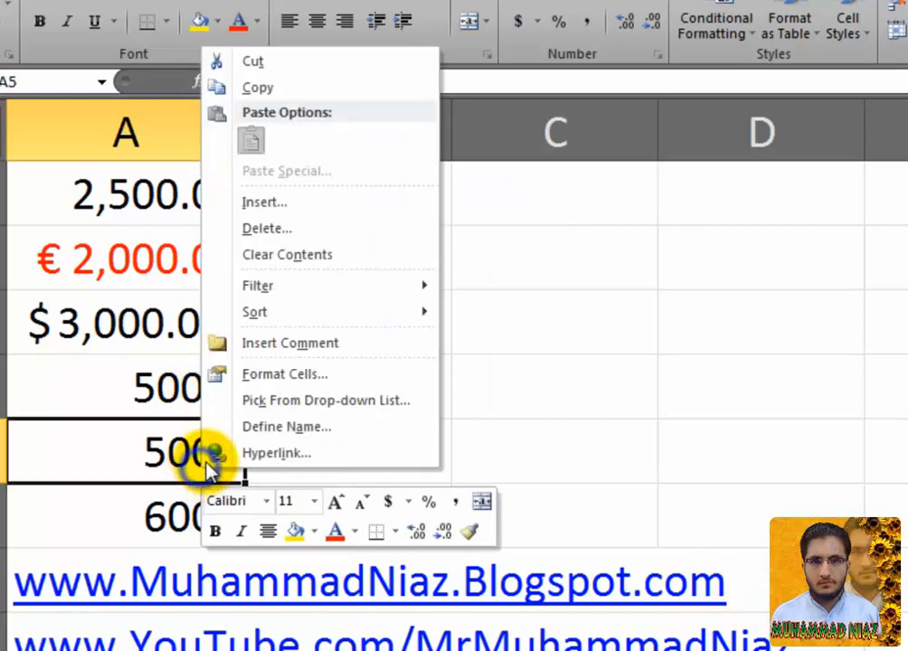
click(288, 378)
click(508, 617)
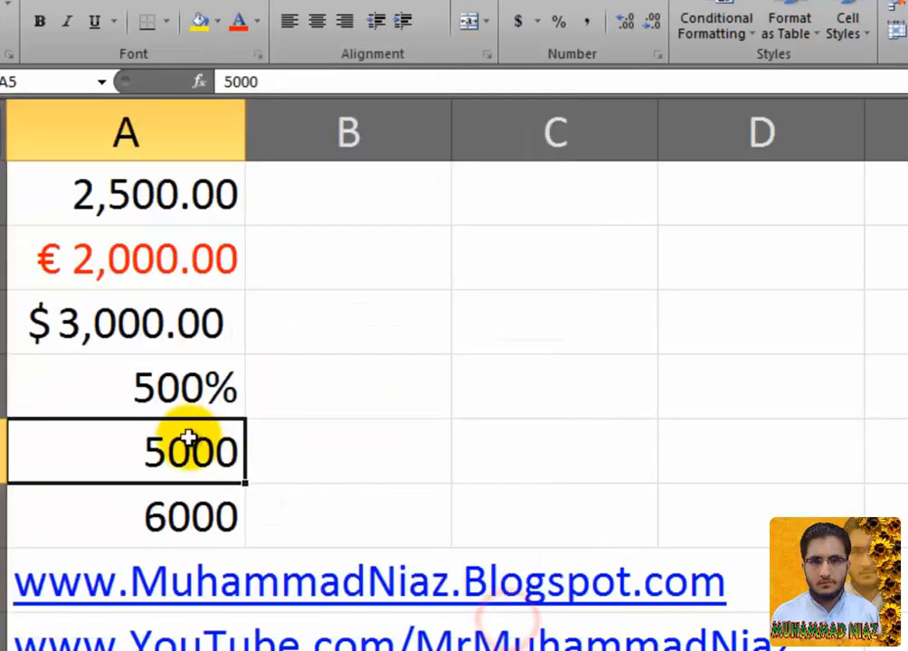
click(318, 82)
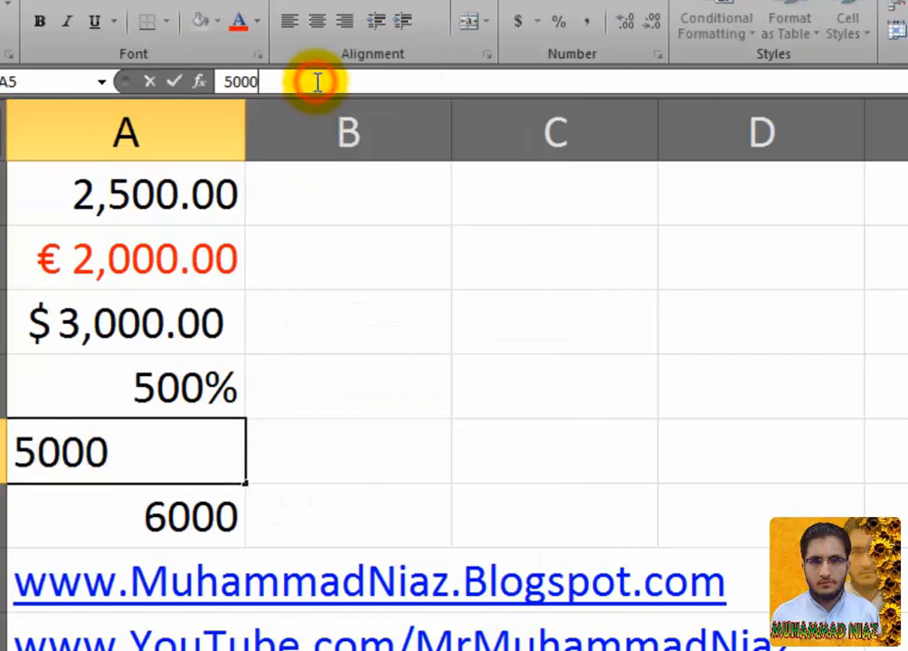
text(000)
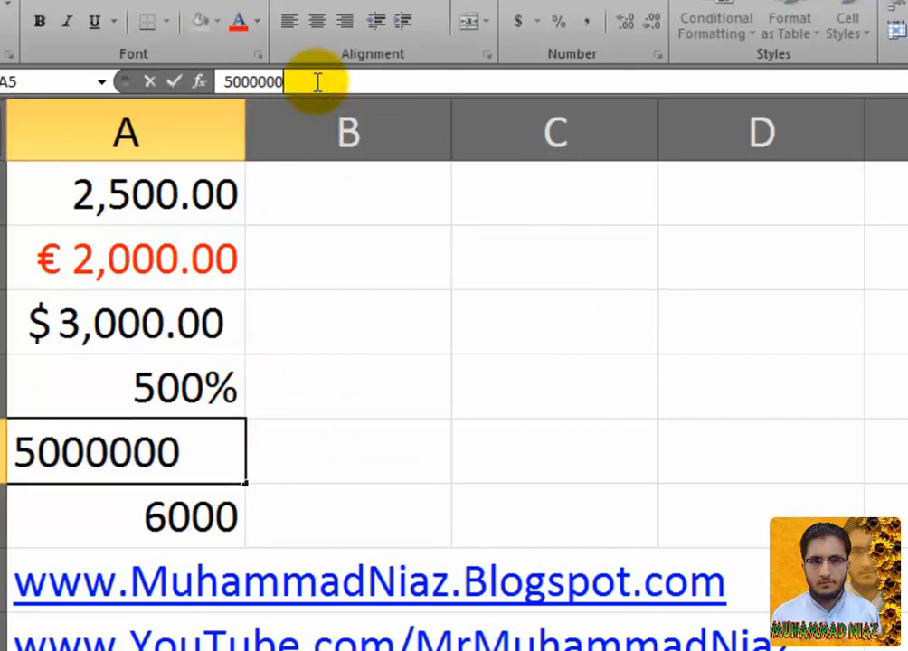
text(0000)
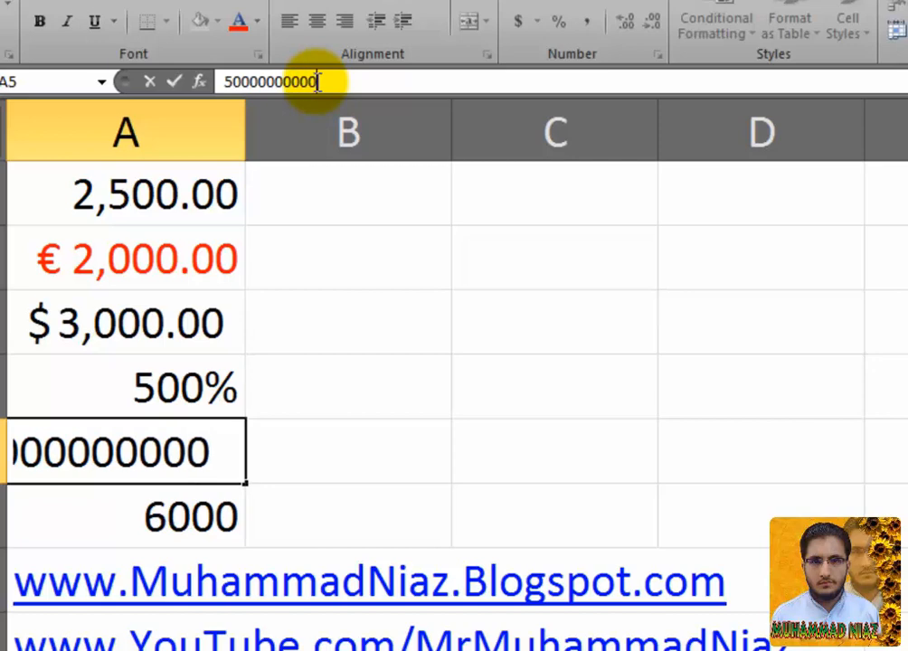
key(Return)
Step: Switch A5 to the Fraction category and preview its digit and halves-to-sixteenths types
click(263, 446)
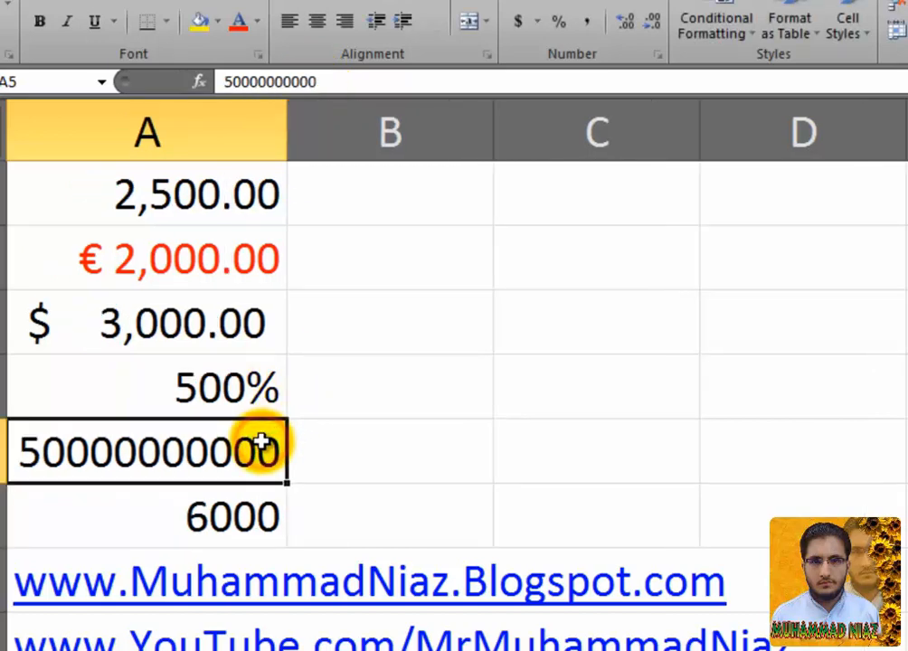
right_click(264, 445)
click(347, 348)
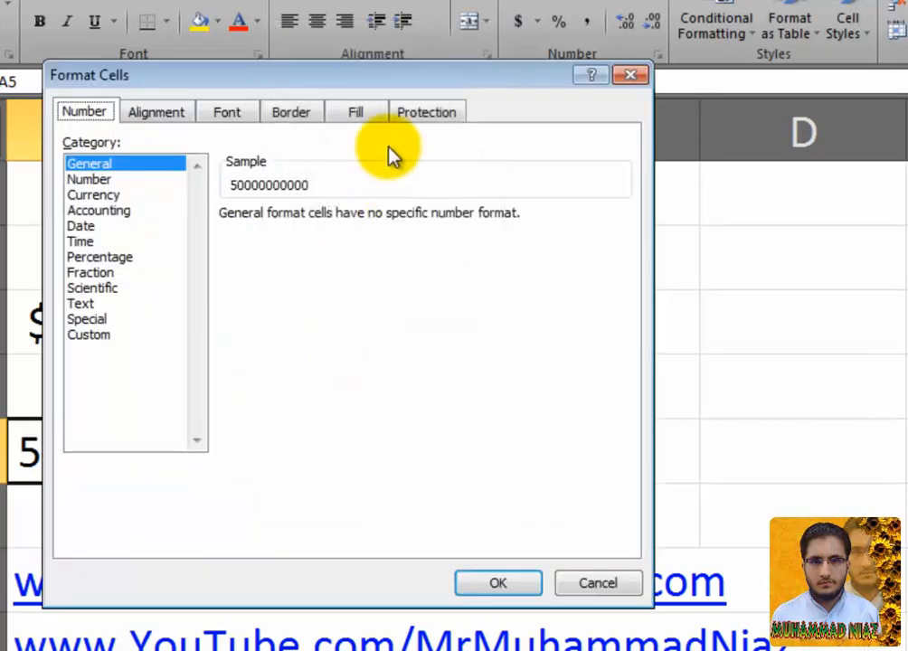
drag(432, 77, 667, 50)
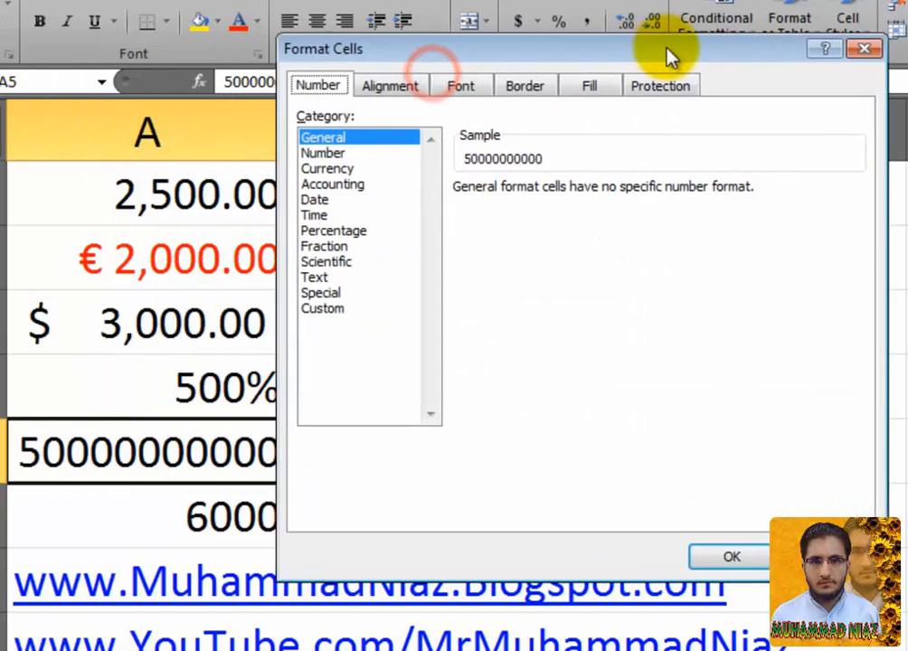
click(380, 248)
click(575, 239)
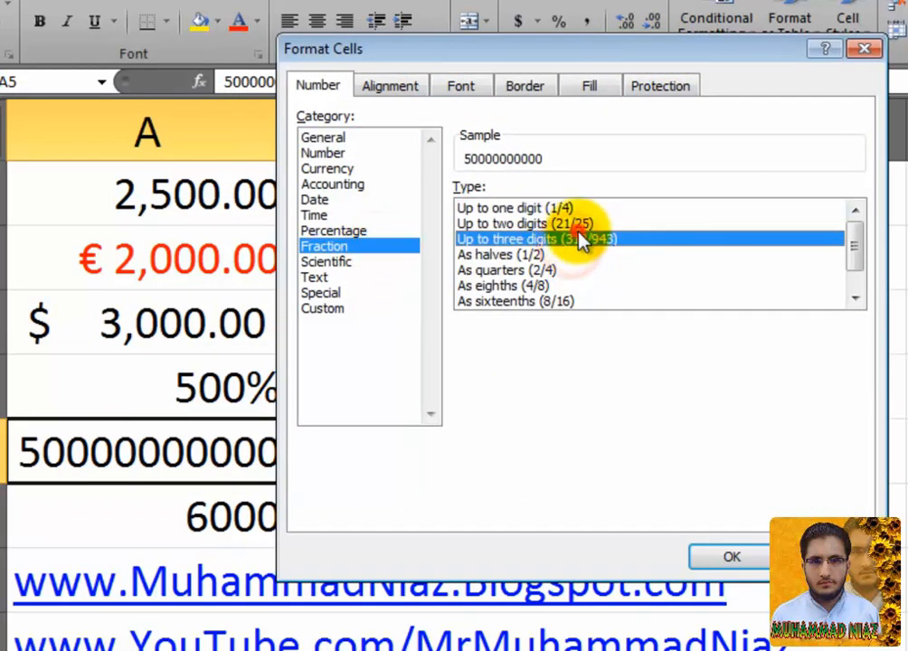
click(583, 225)
click(574, 207)
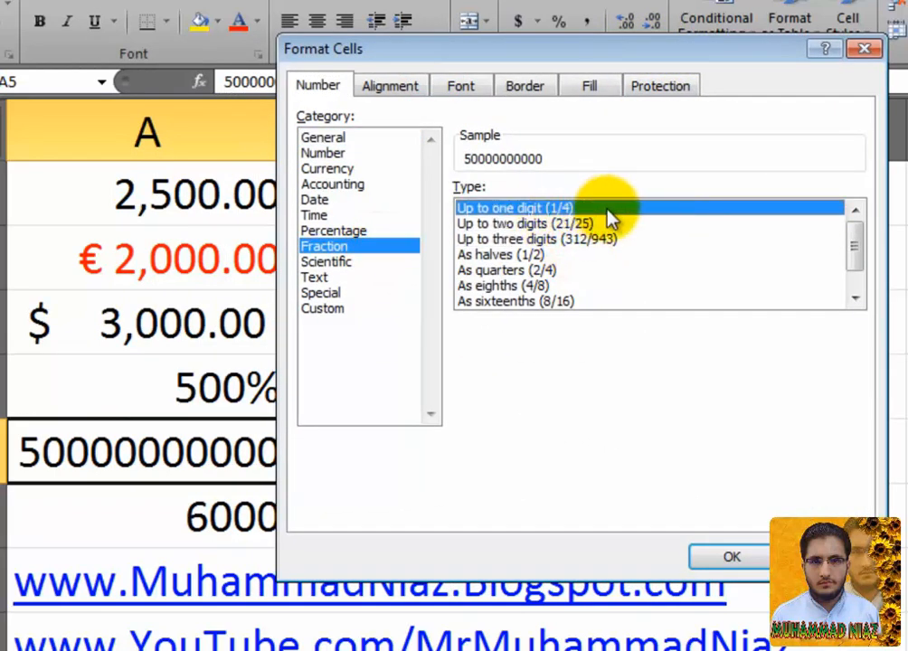
click(579, 225)
click(556, 240)
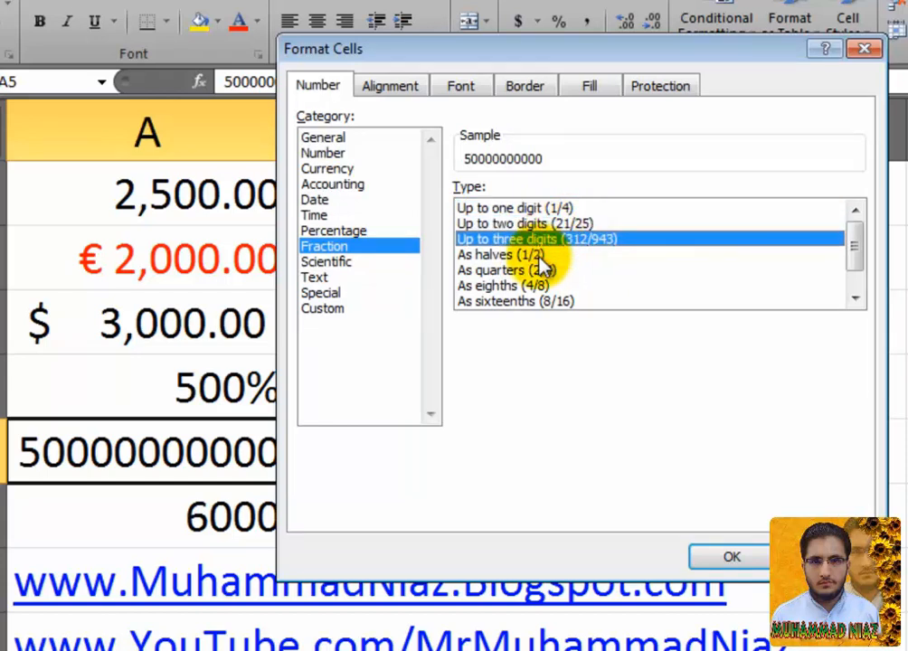
click(537, 256)
click(532, 270)
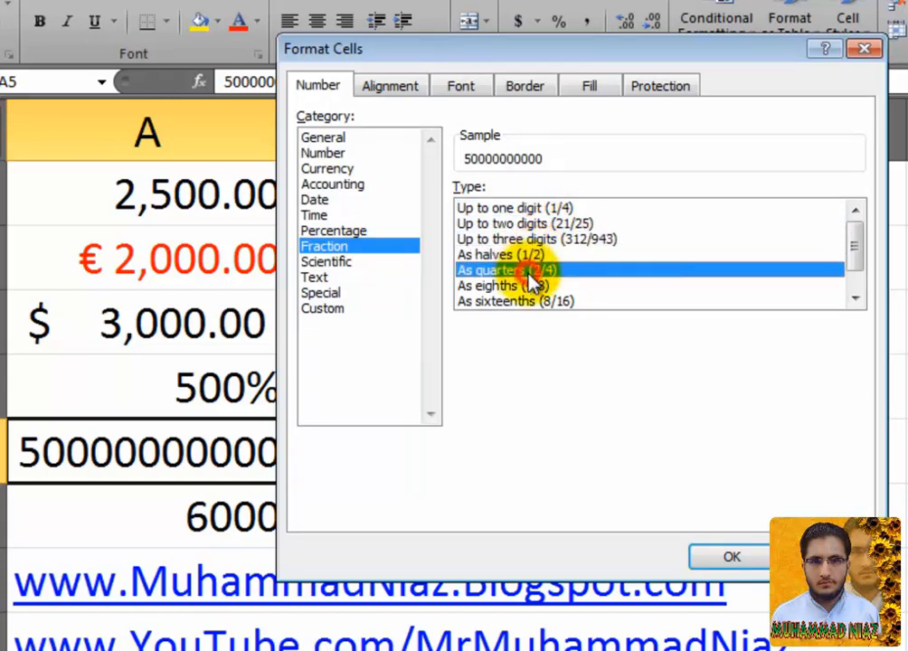
click(526, 286)
click(522, 301)
Step: Settle on the As quarters (2/4) fraction type
mouse_move(864, 259)
mouse_down()
mouse_move(853, 277)
mouse_move(857, 263)
mouse_up()
click(663, 268)
click(646, 239)
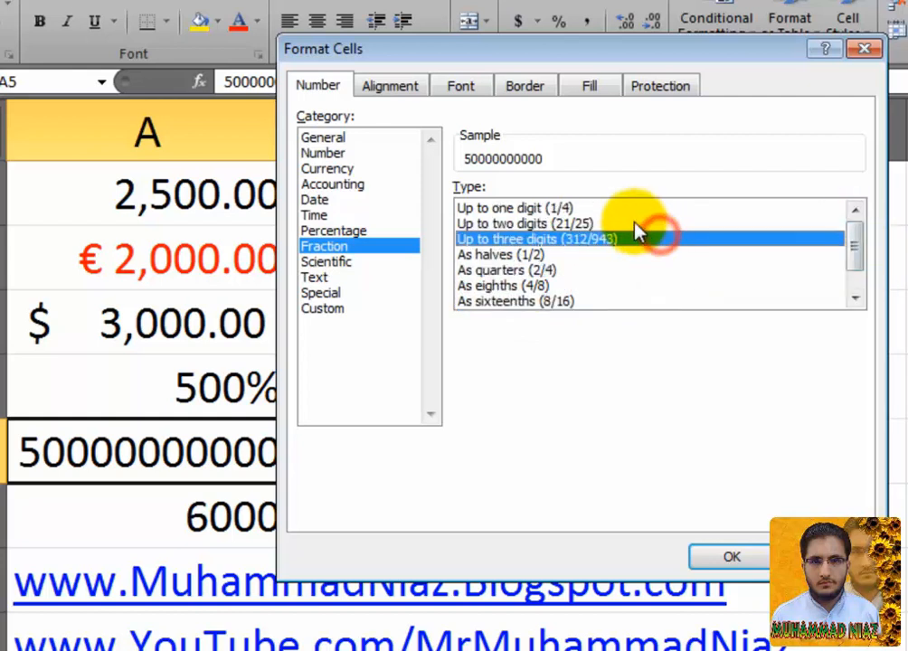
click(570, 208)
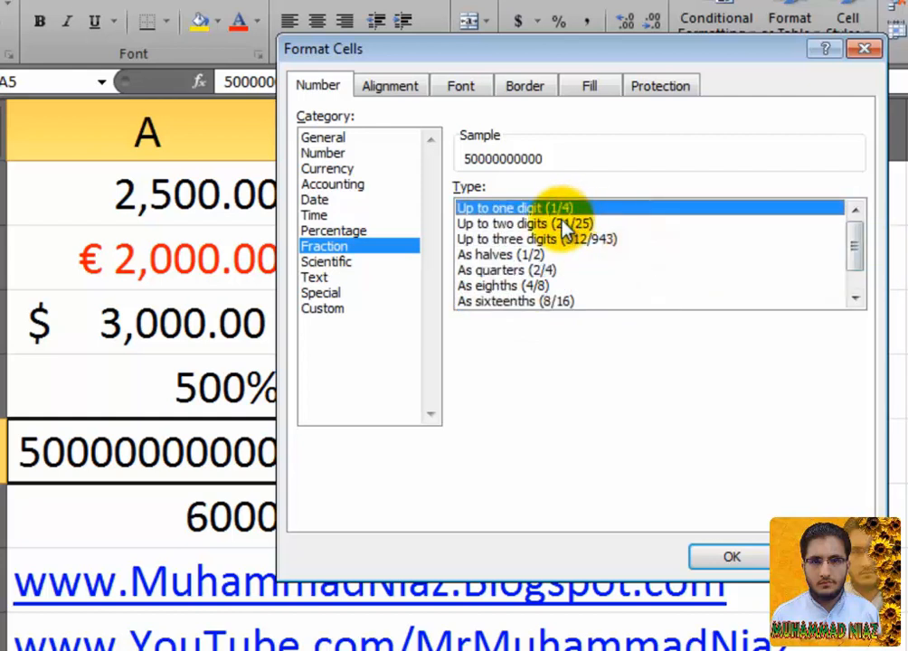
click(529, 270)
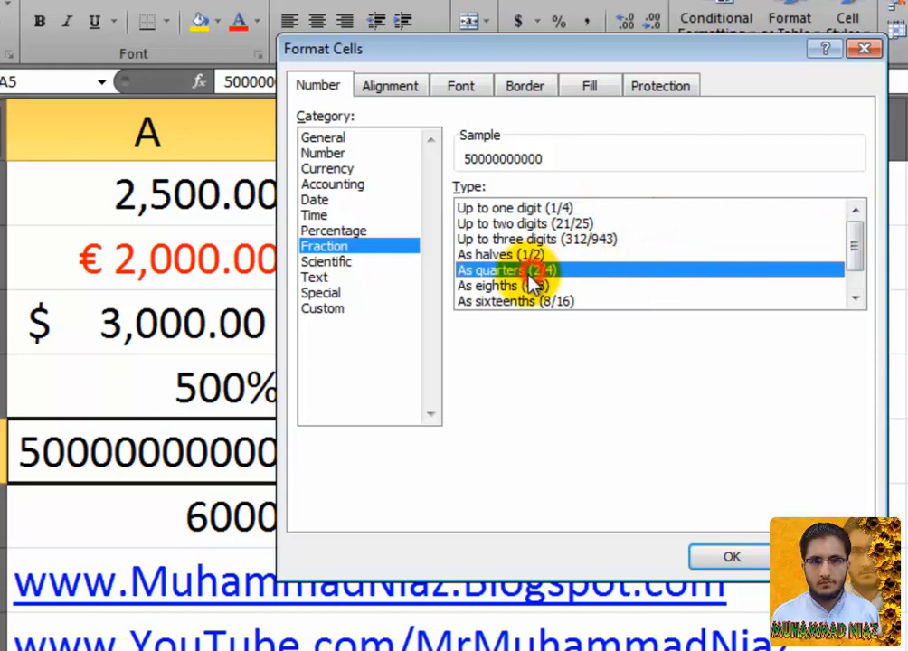
Step: Format A5 as Scientific with 0 decimal places, showing 5.E+10
click(355, 262)
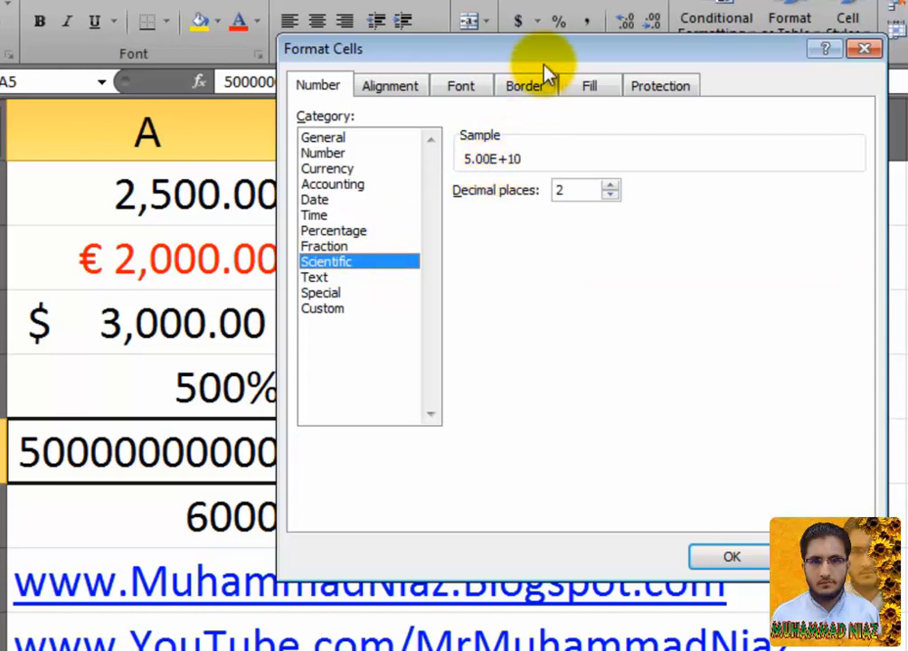
drag(546, 58, 637, 71)
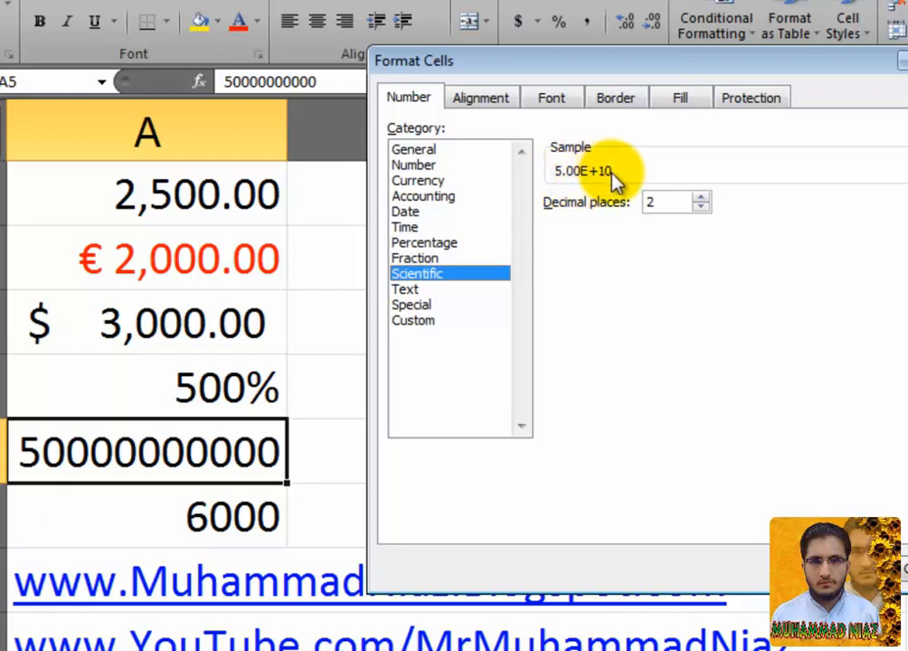
click(702, 208)
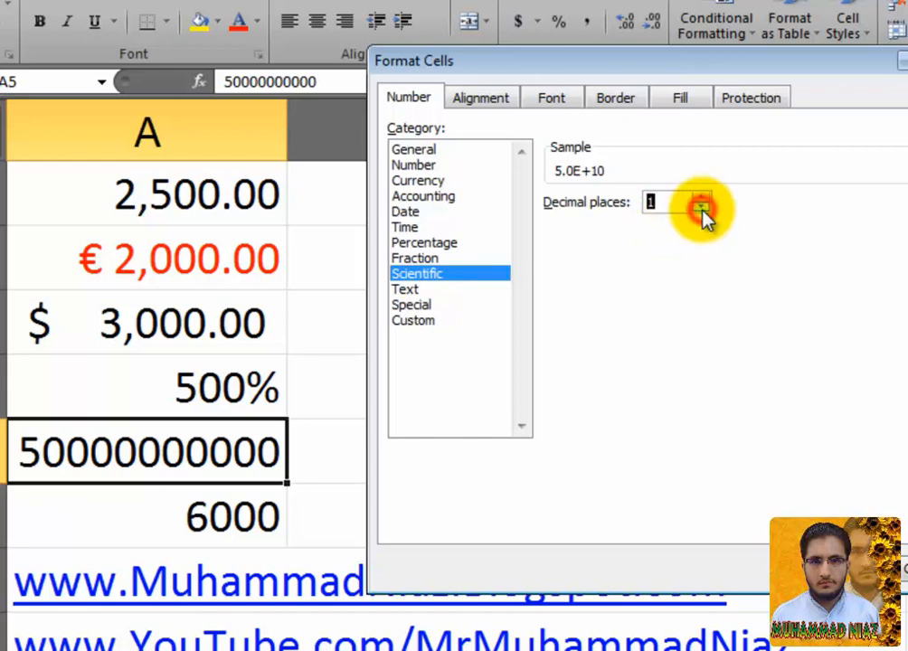
click(702, 208)
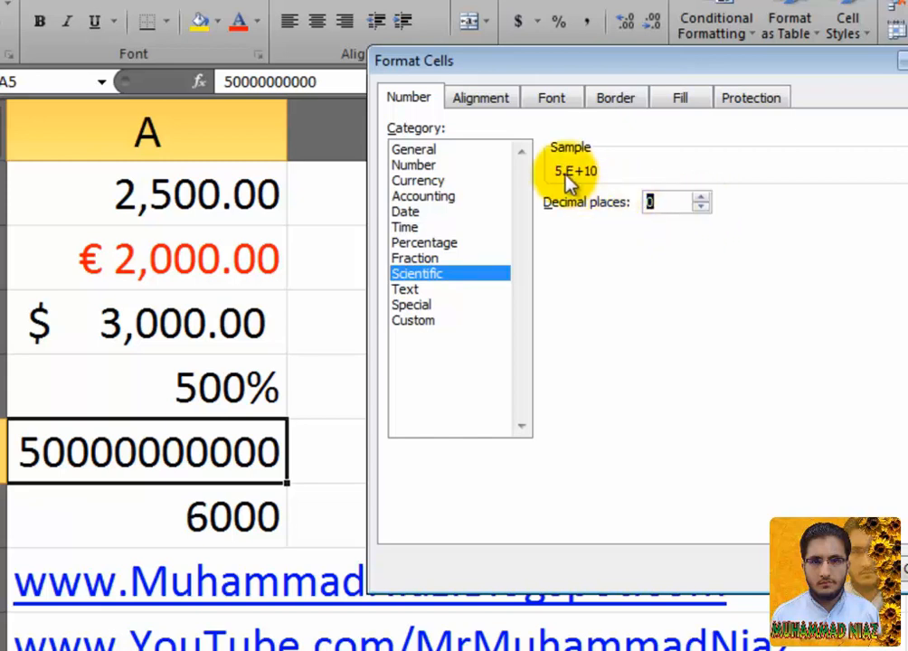
key(Return)
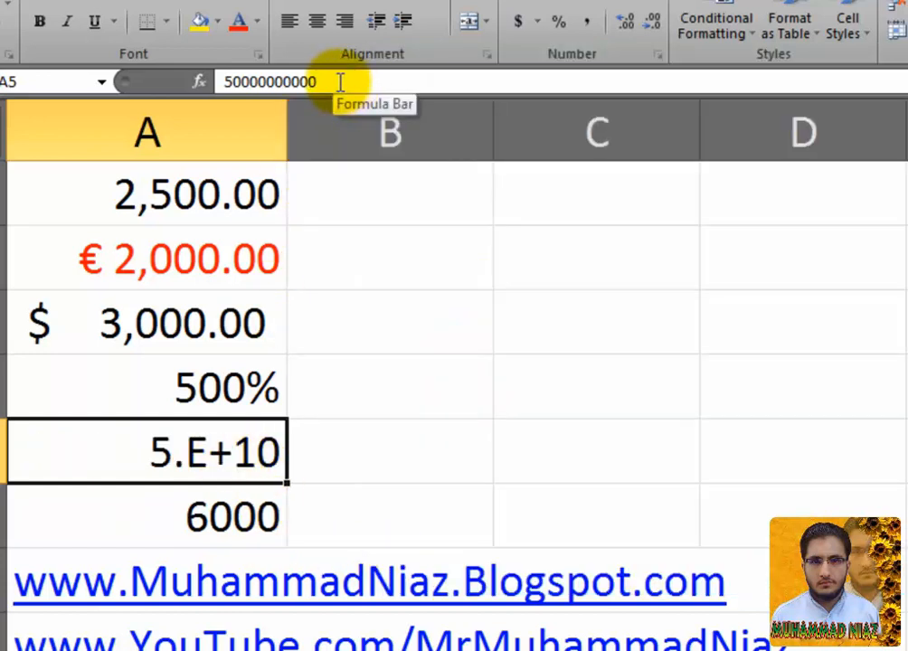
Step: Give cell A6 the Text number format
click(218, 520)
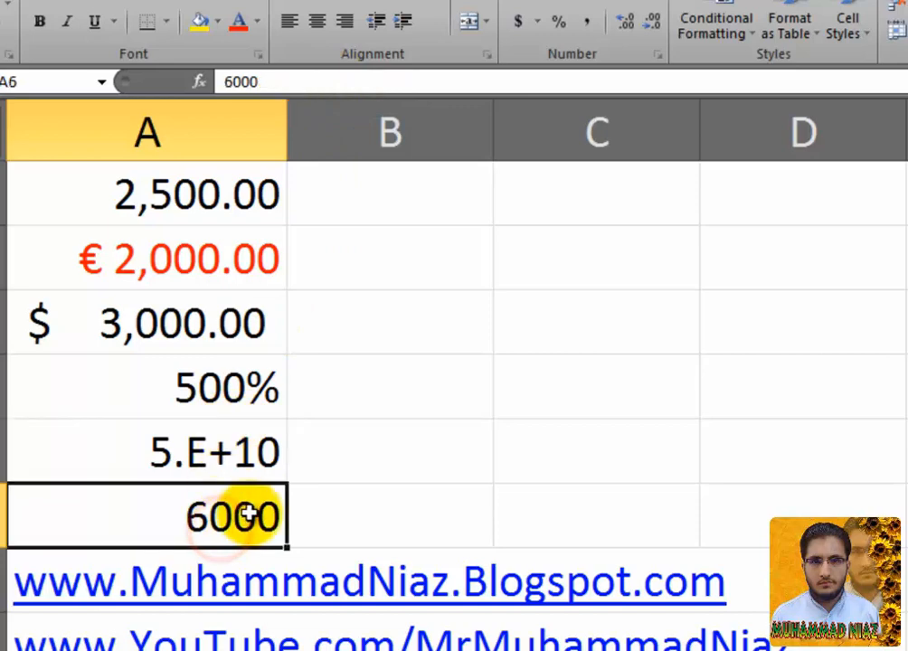
right_click(257, 515)
click(328, 422)
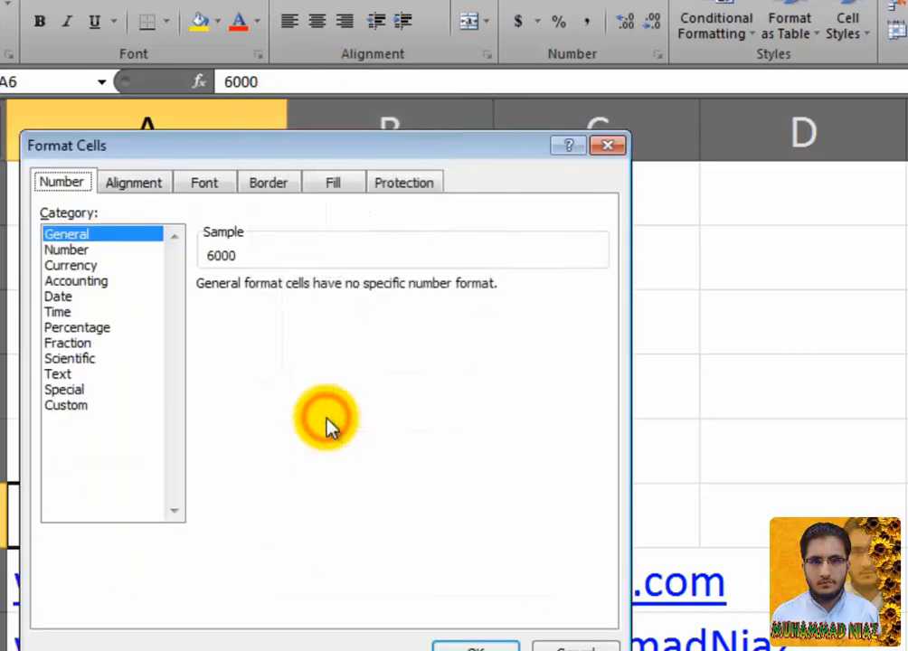
click(117, 375)
drag(284, 149, 639, 56)
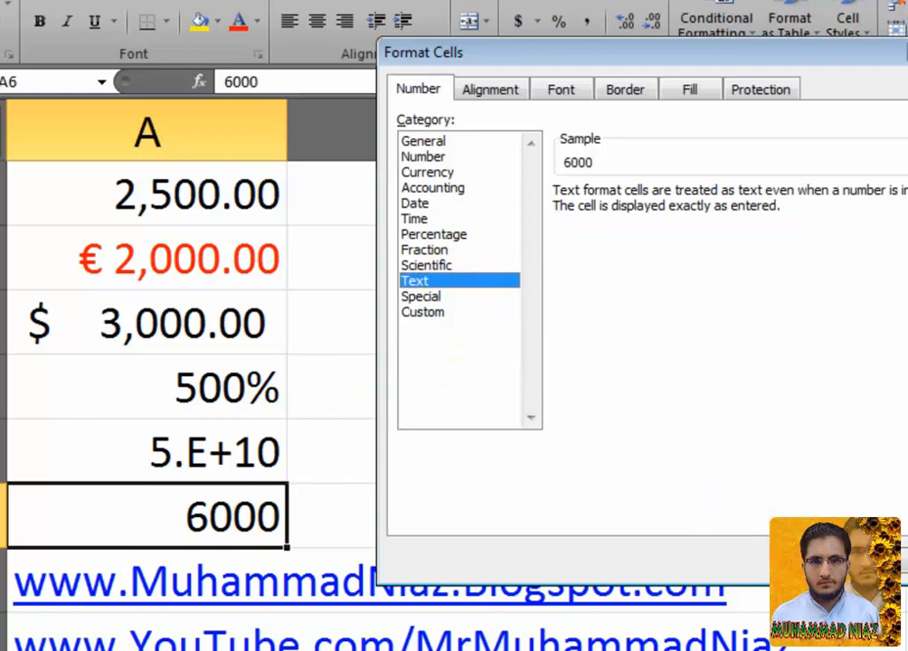
key(Return)
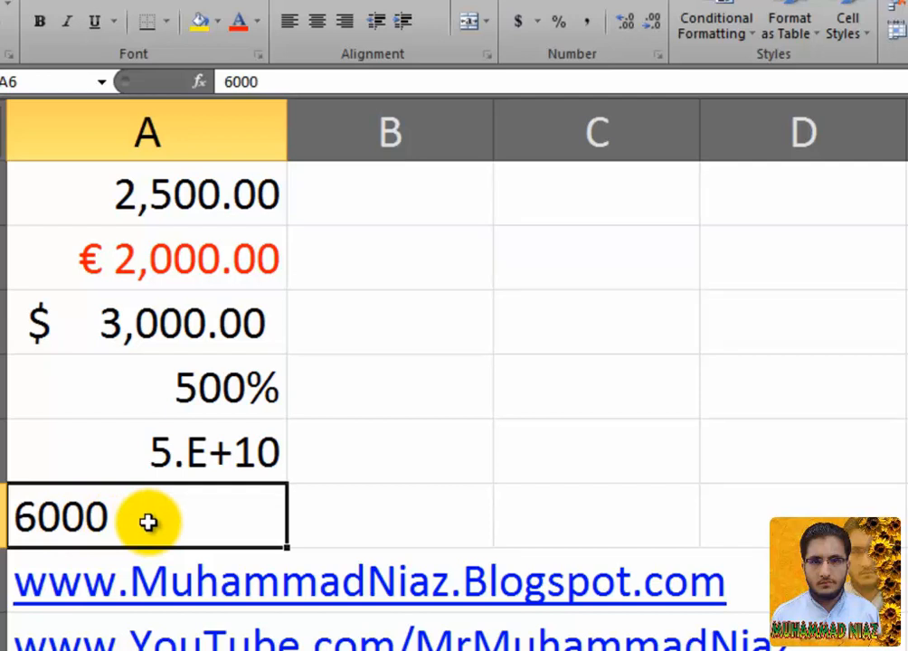
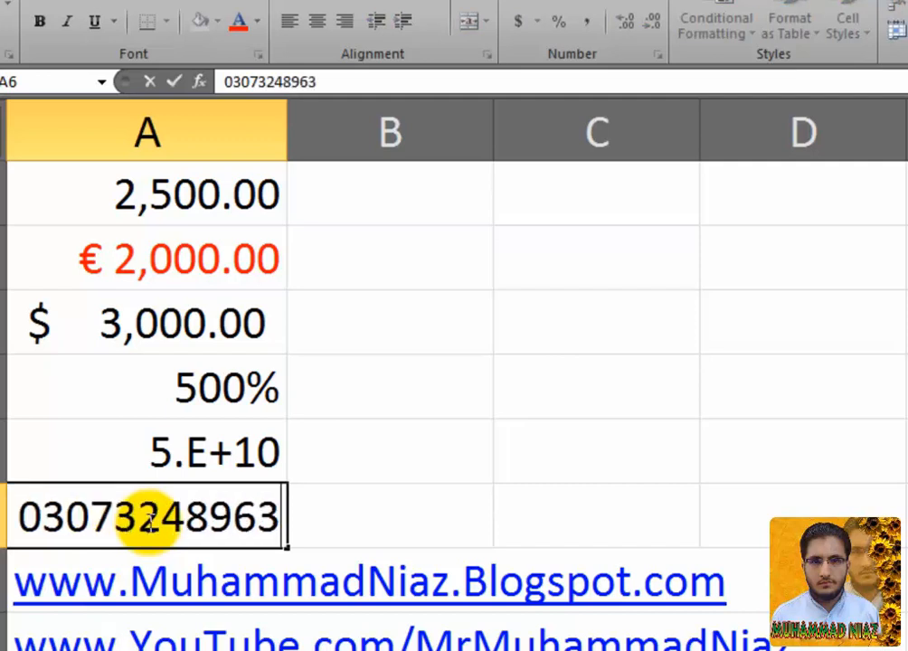
Step: Enter a leading-zero phone number in A6, then replace it with 6000
key(Return)
click(146, 520)
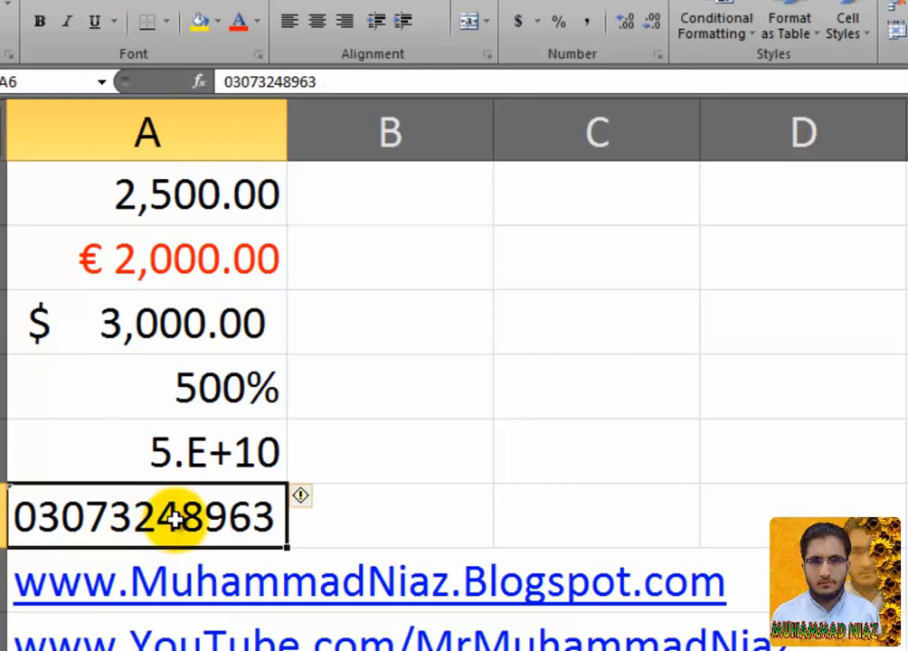
key(Delete)
text(6000)
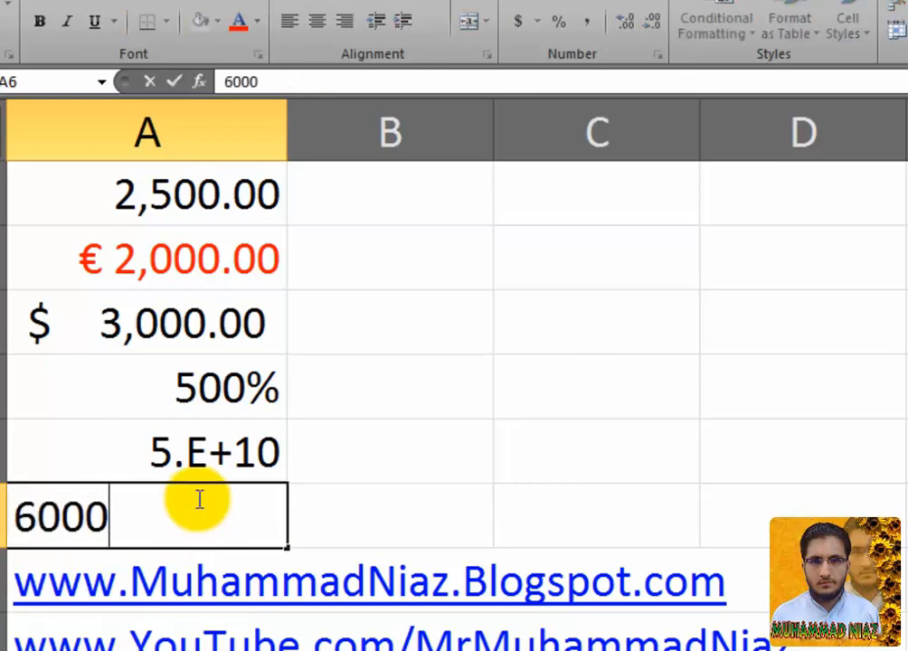
key(Return)
Step: Enter the full phone number in cell B1, replacing the first partial entry
click(230, 200)
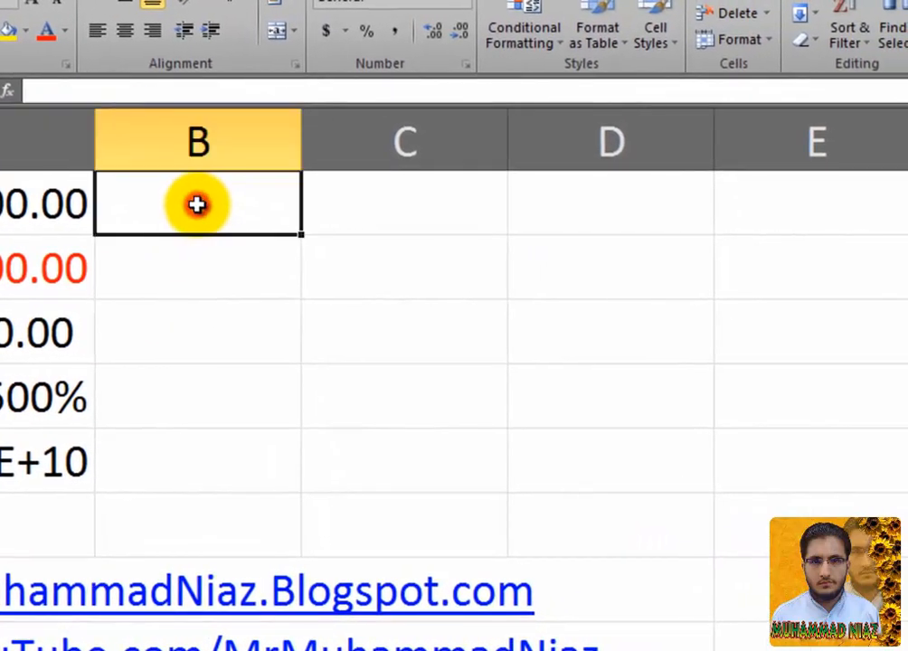
text(03343)
key(Return)
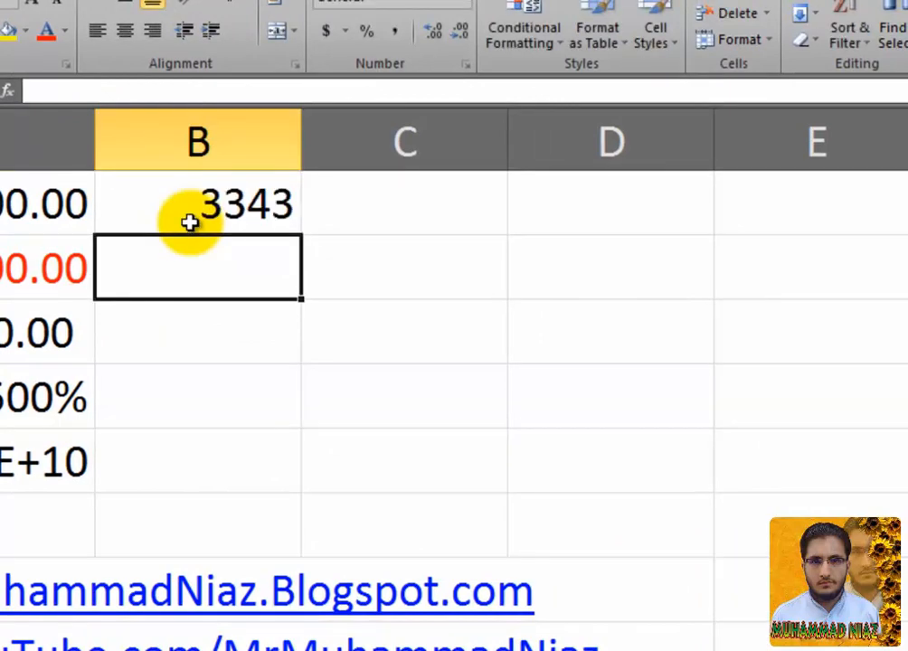
click(190, 221)
double_click(190, 222)
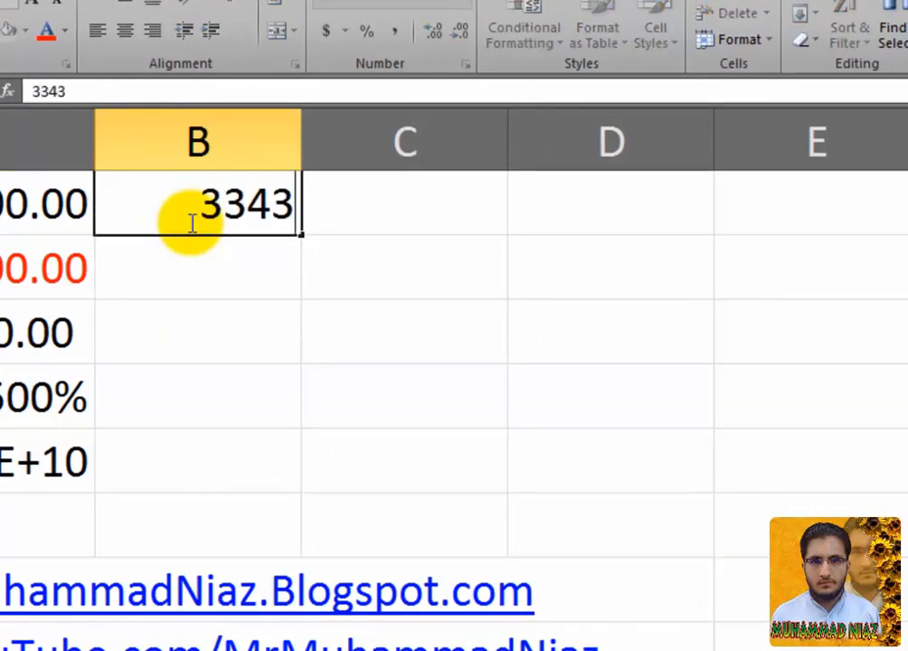
text(03)
key(BackSpace)
key(BackSpace)
key(BackSpace)
key(BackSpace)
key(BackSpace)
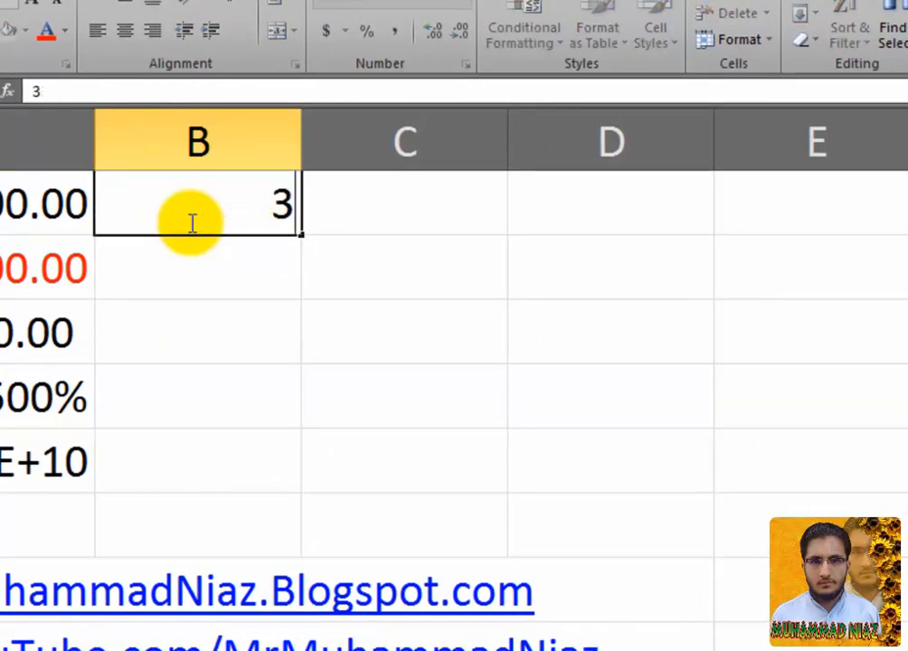
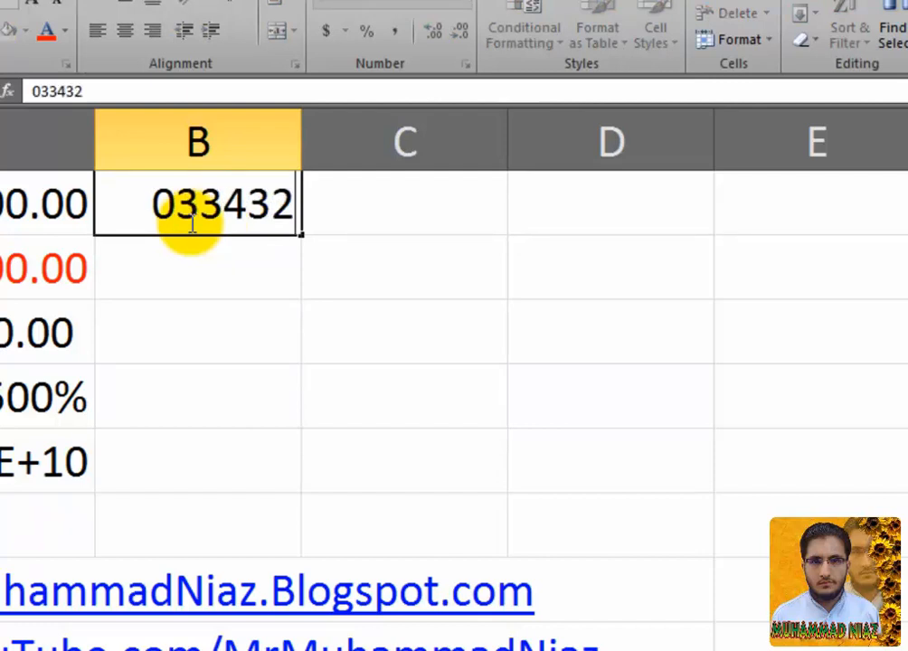
key(Return)
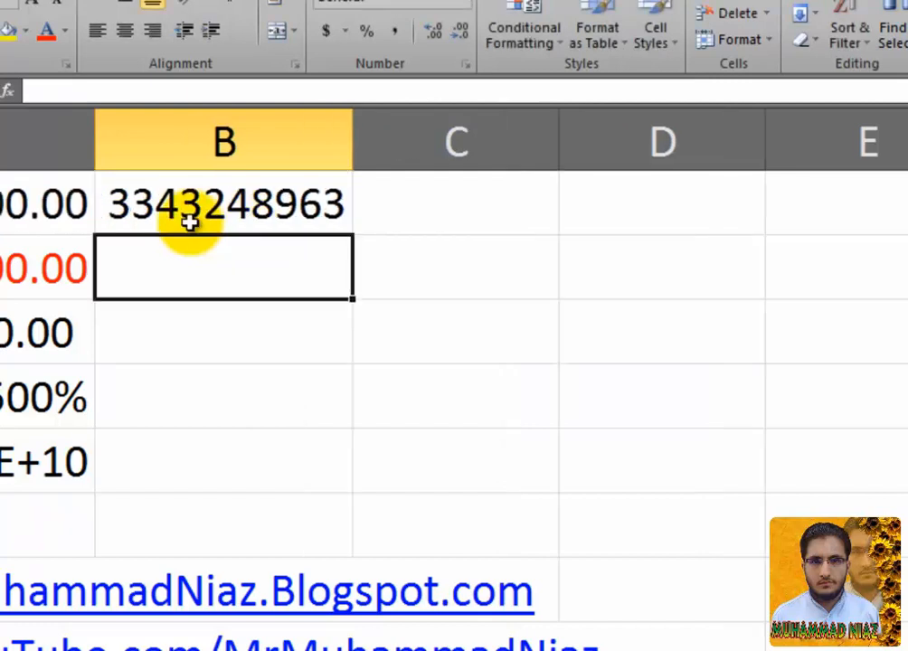
Step: Give B1 the Special Phone Number format, showing the area code in parentheses
click(192, 210)
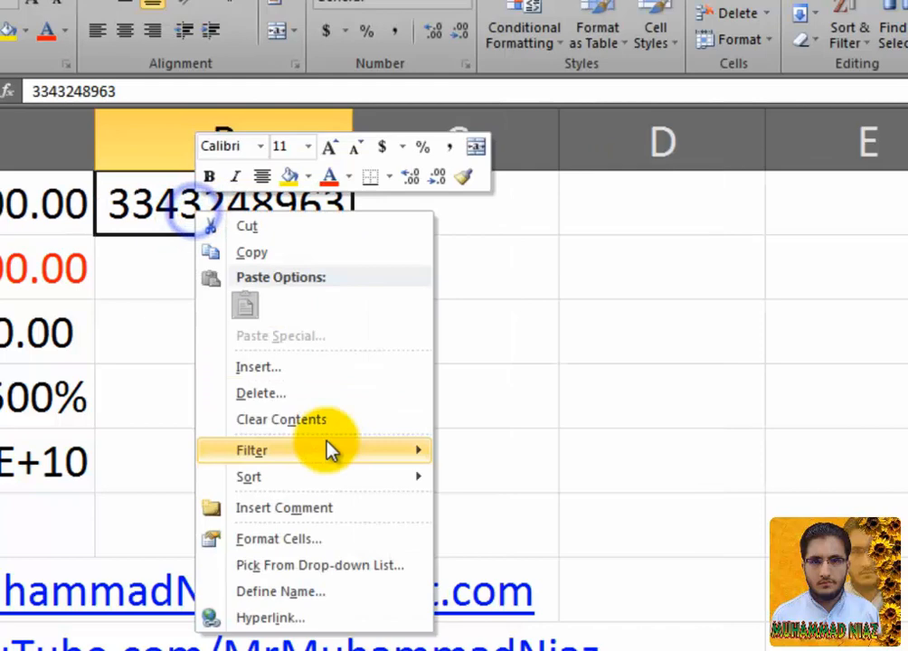
click(312, 539)
drag(237, 265, 597, 189)
click(441, 430)
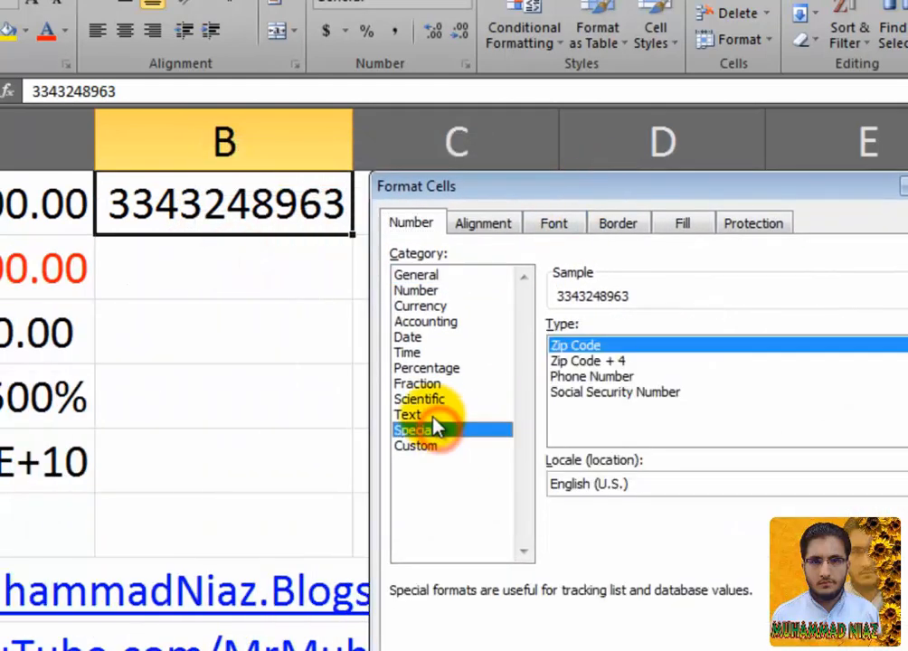
click(594, 361)
click(593, 347)
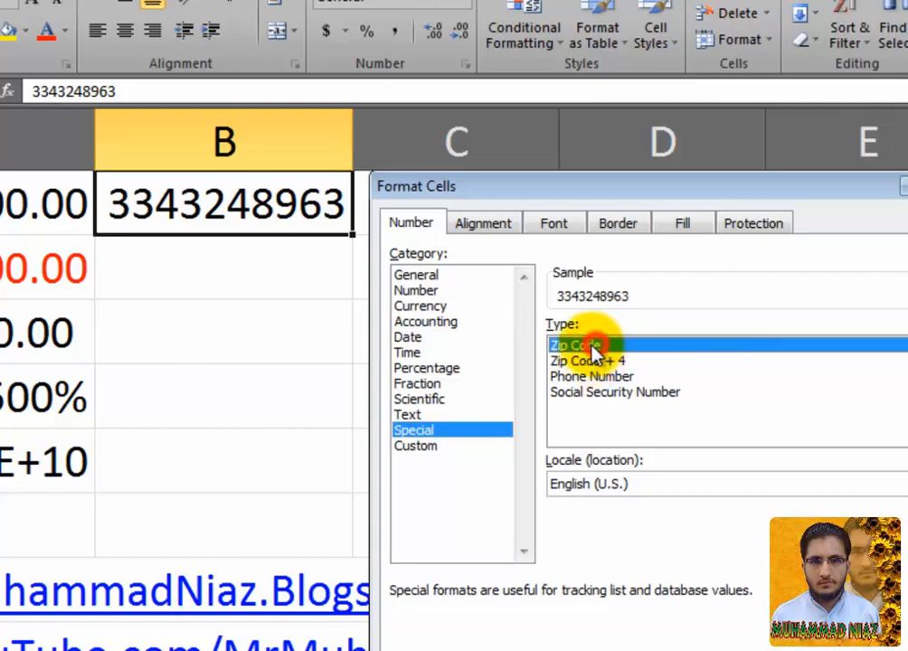
click(583, 360)
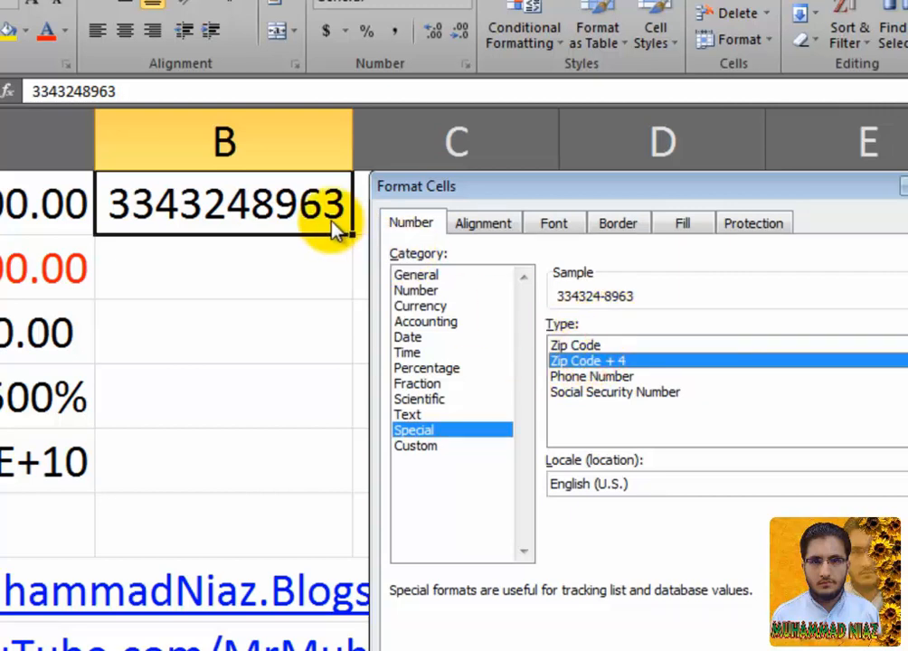
click(588, 377)
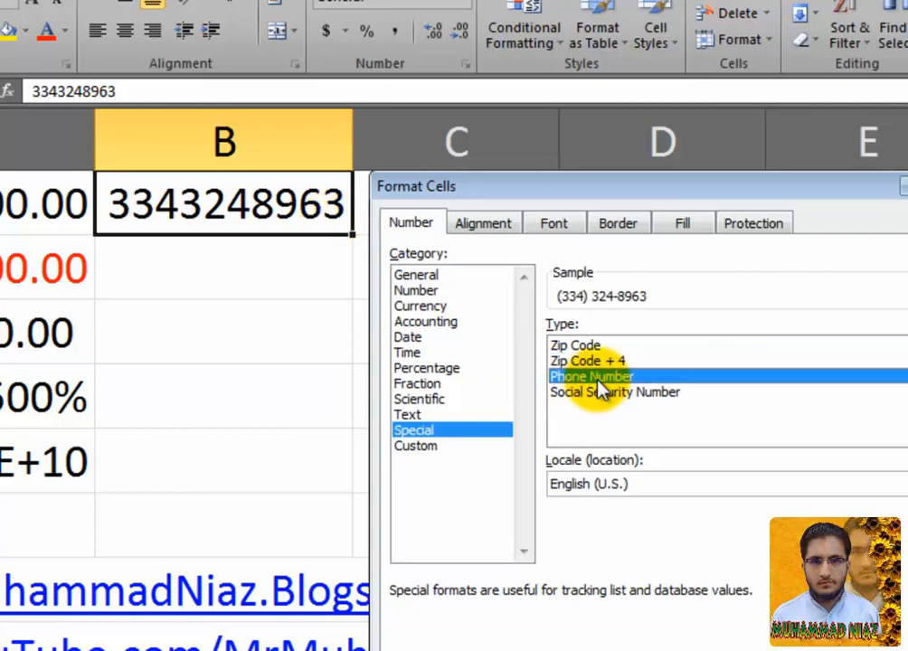
click(785, 649)
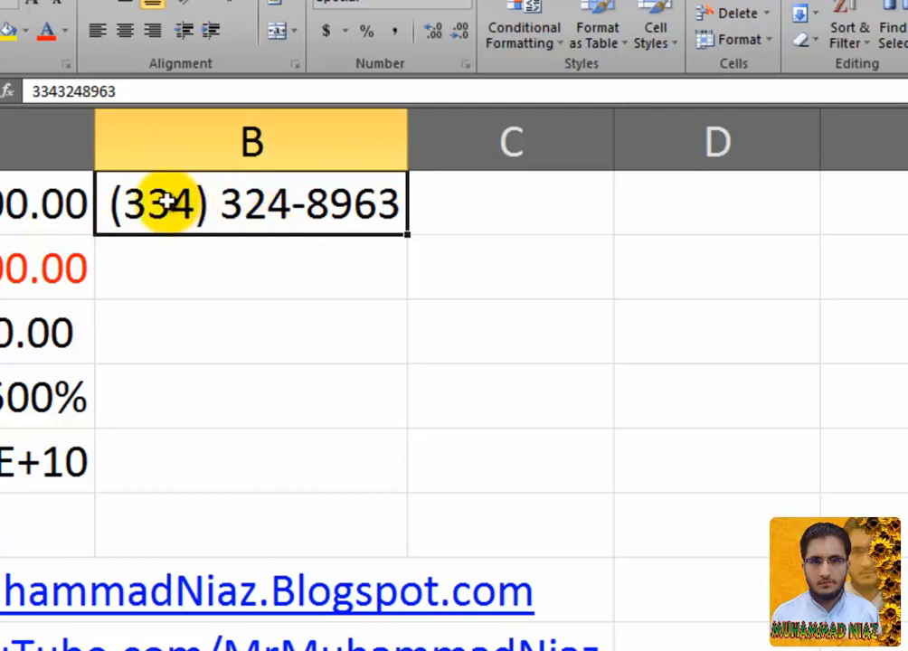
Step: Apply the Special Social Security Number format to B1
right_click(321, 209)
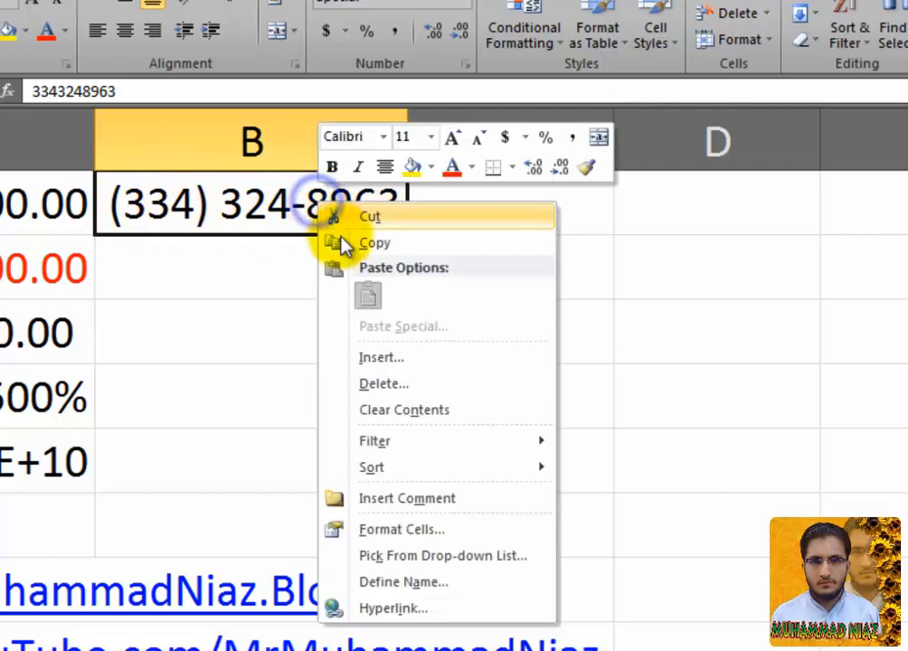
click(403, 529)
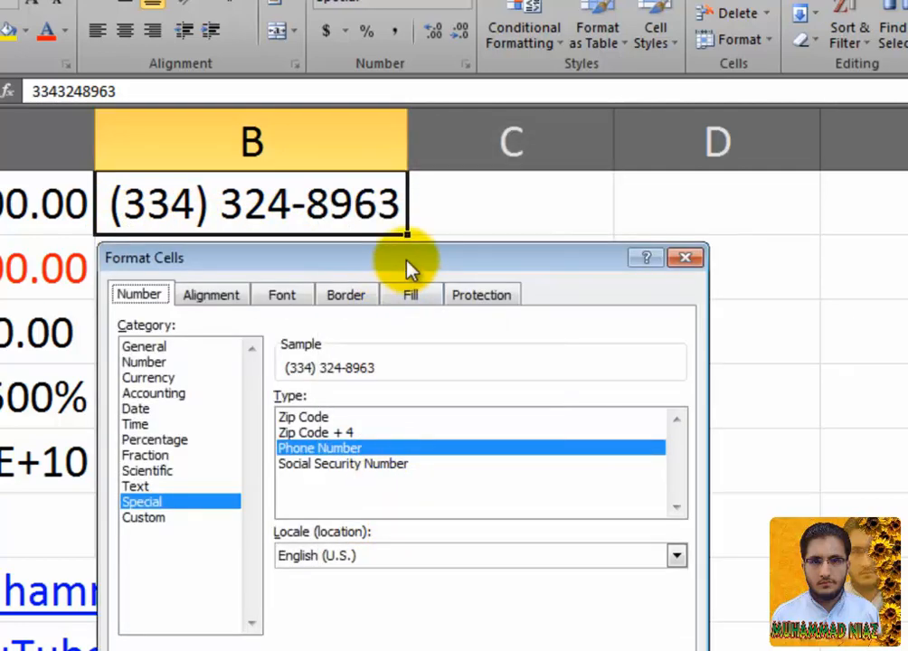
drag(405, 263, 587, 186)
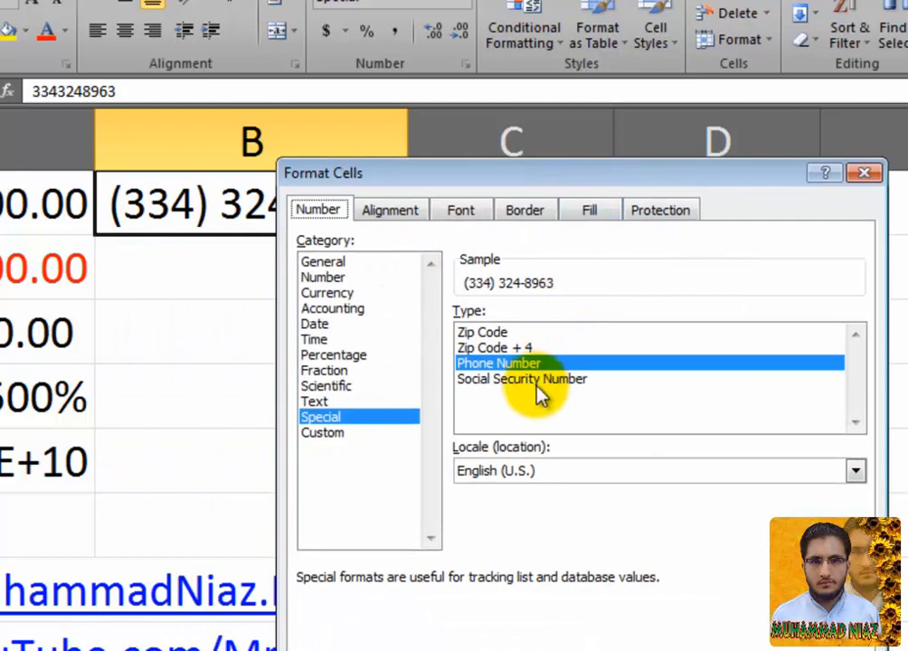
click(552, 380)
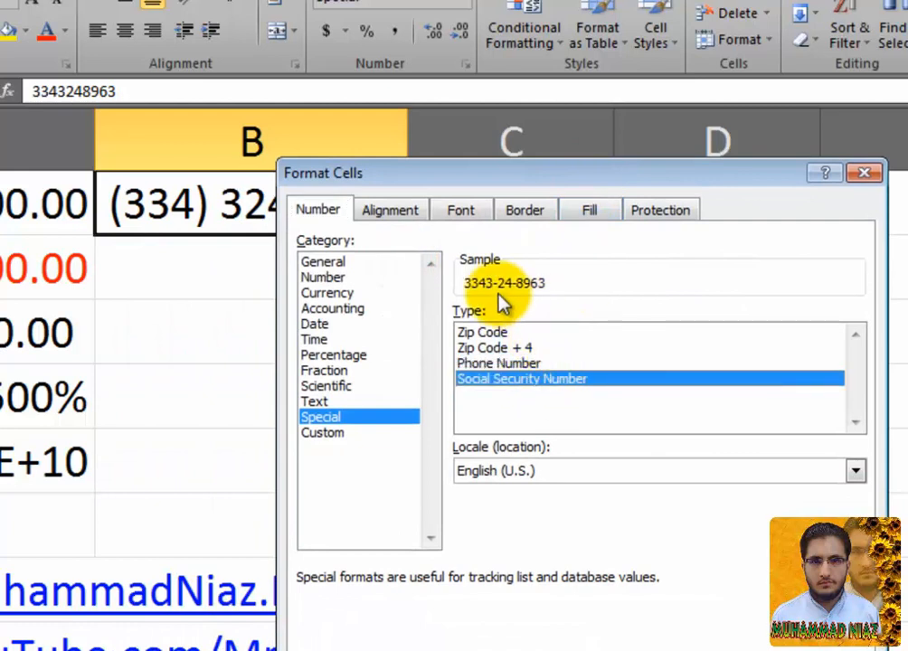
click(720, 649)
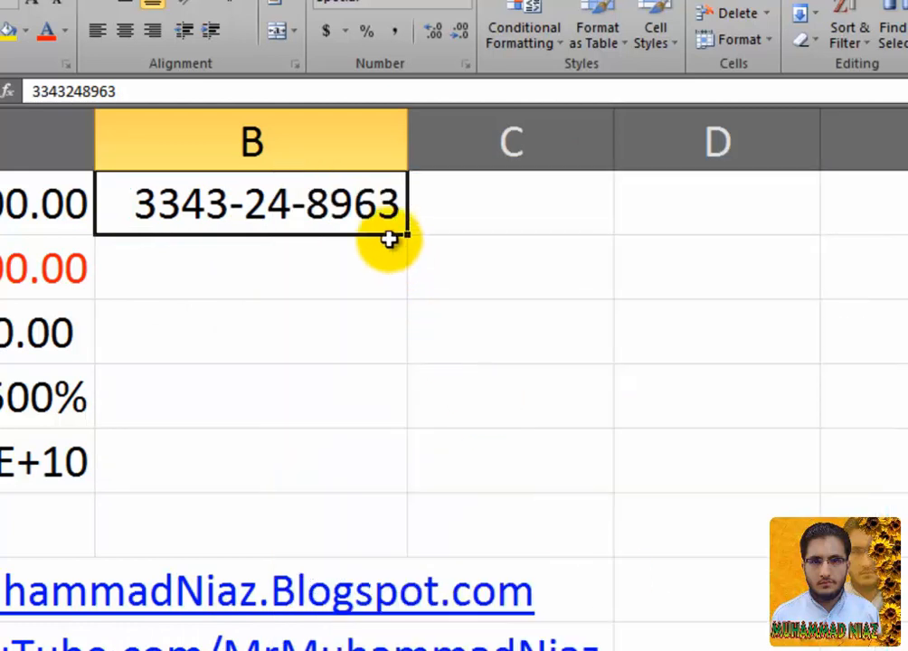
Step: Reopen B1's Format Cells dialog to view its custom code 000-00-0000
right_click(378, 210)
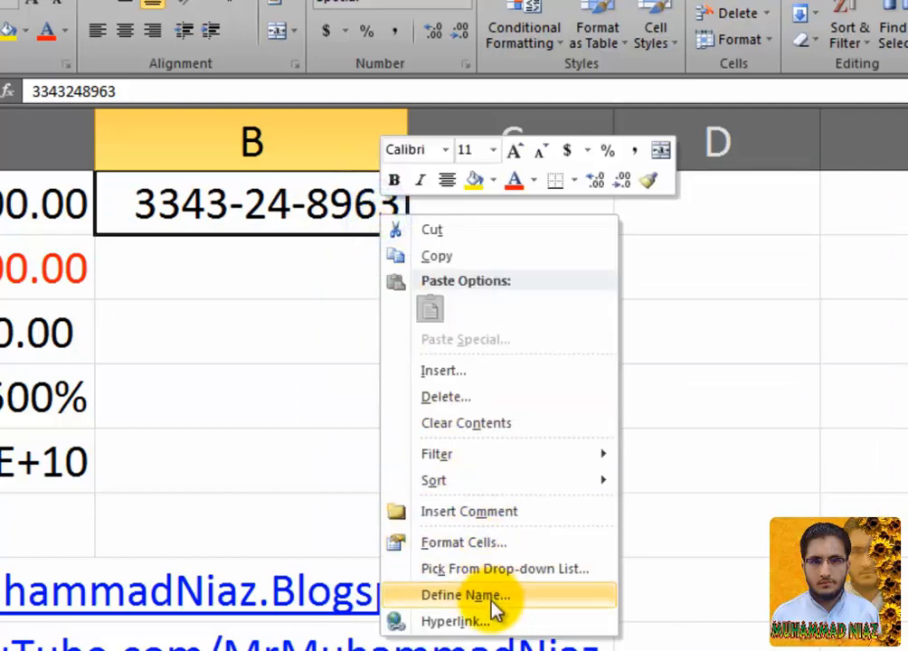
click(496, 542)
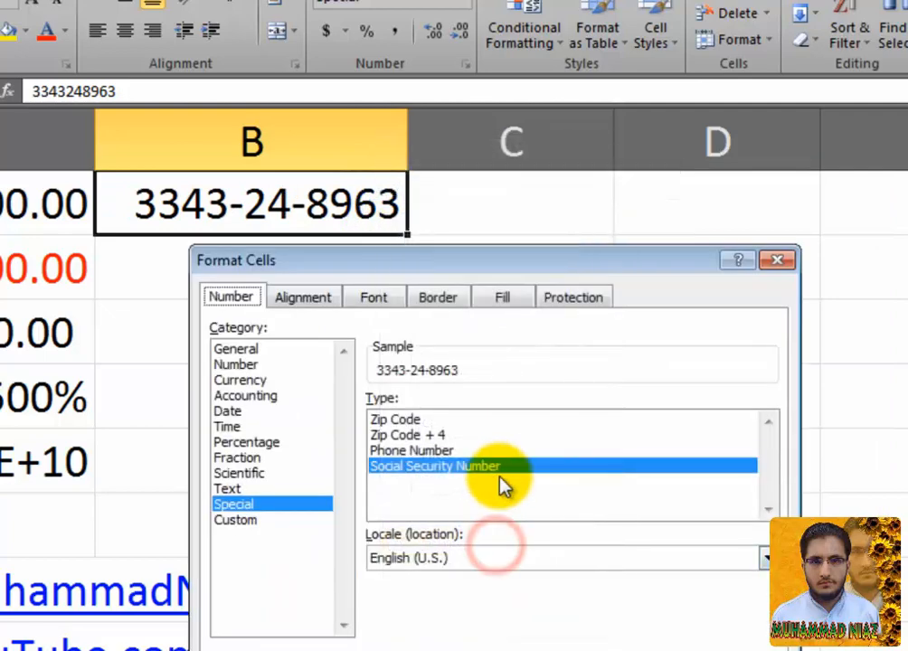
click(283, 523)
mouse_move(766, 568)
mouse_down()
mouse_move(769, 471)
mouse_move(766, 579)
mouse_up()
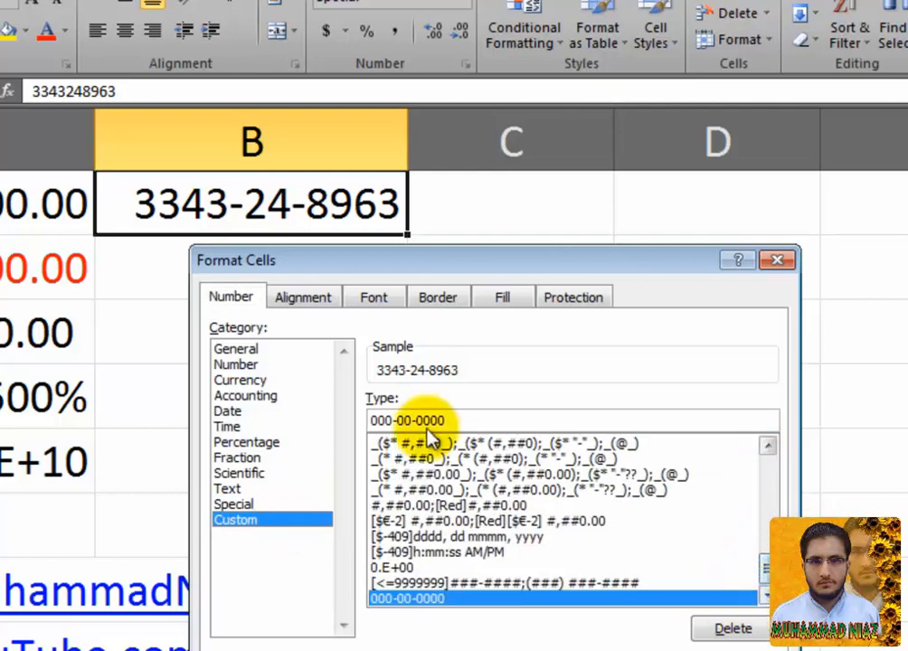
Step: Step through B1's number format categories from General and Currency down to Custom
click(257, 354)
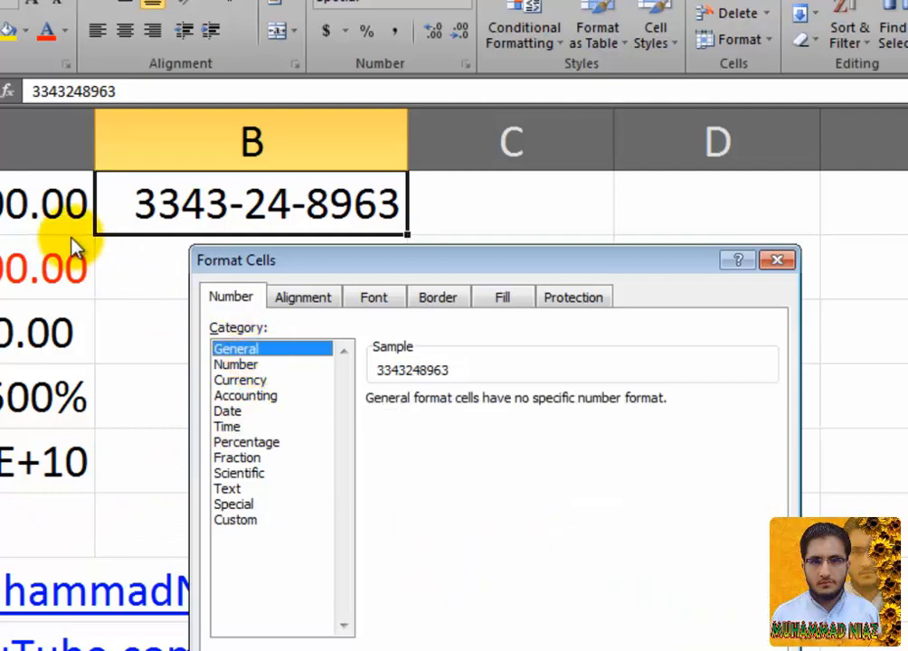
click(256, 381)
click(253, 395)
click(252, 412)
click(250, 427)
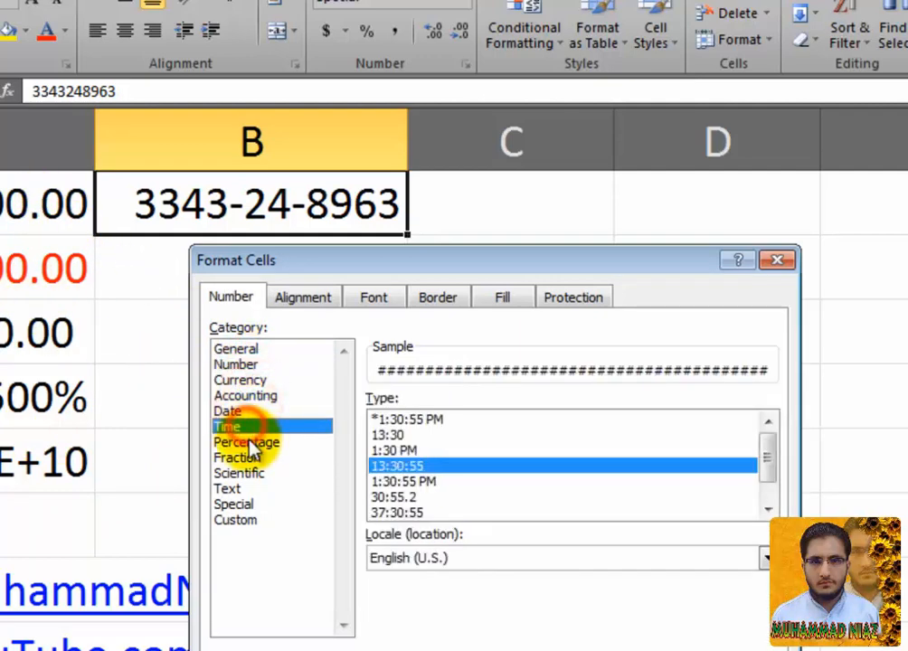
click(246, 458)
click(240, 473)
click(239, 488)
click(239, 520)
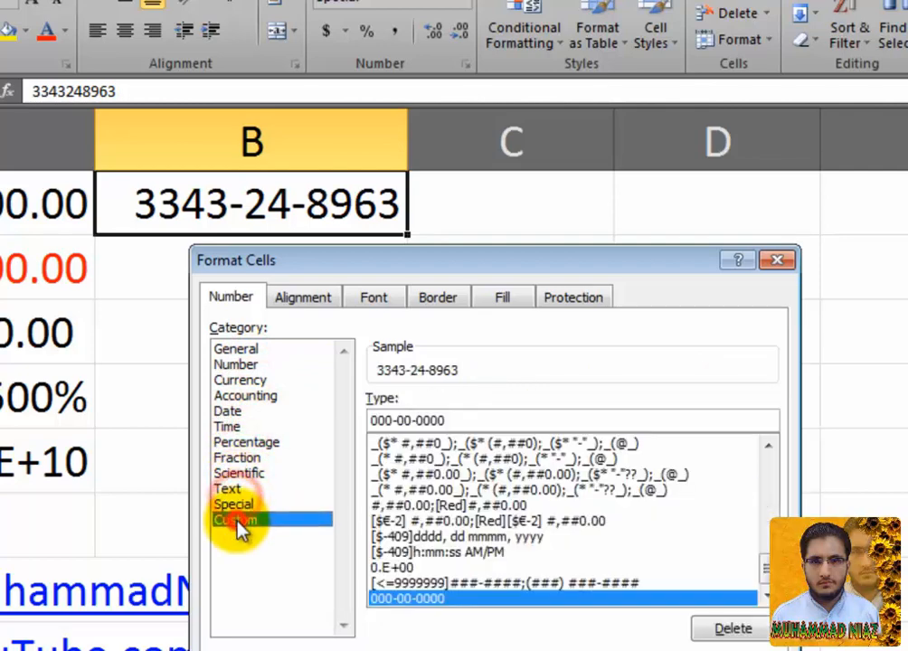